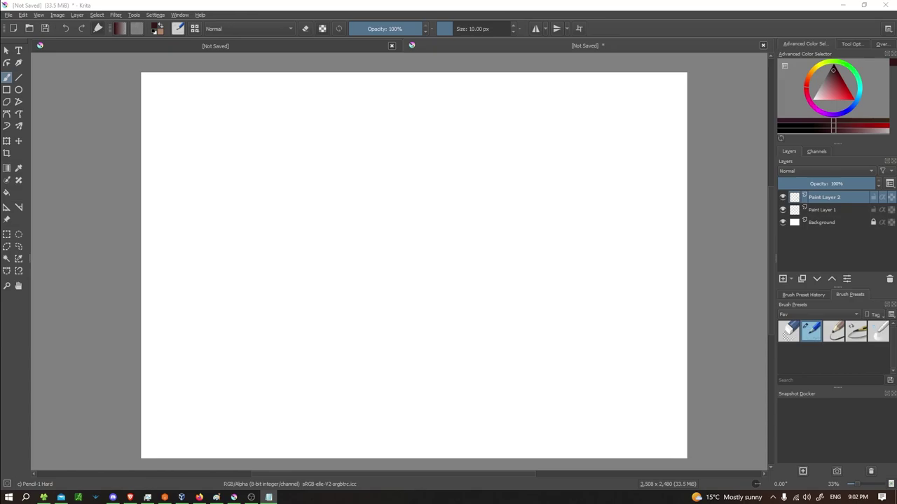
# Sketch a long horizontal guide line and a shorter one below it with Pencil-1 Hard.
pyautogui.hotkey('alt', 'Tab')
pyautogui.hotkey('alt', 'Tab')
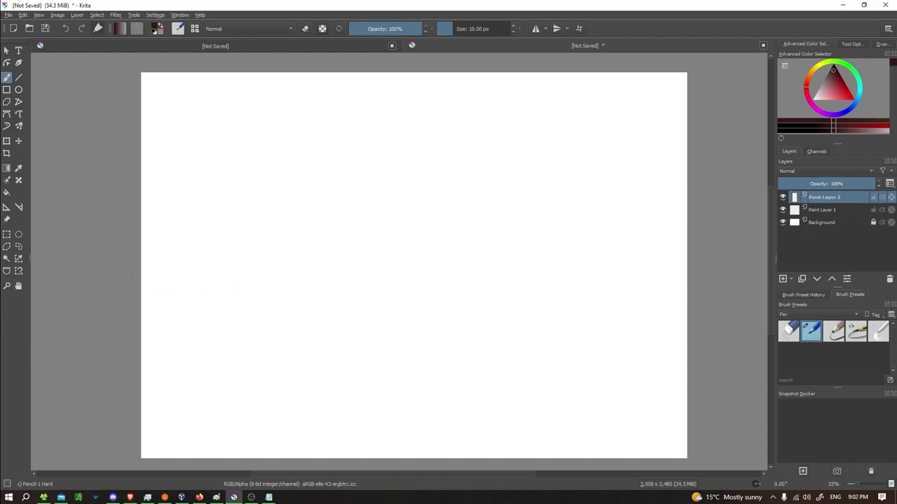
pyautogui.moveTo(166, 278); pyautogui.dragTo(690, 276)
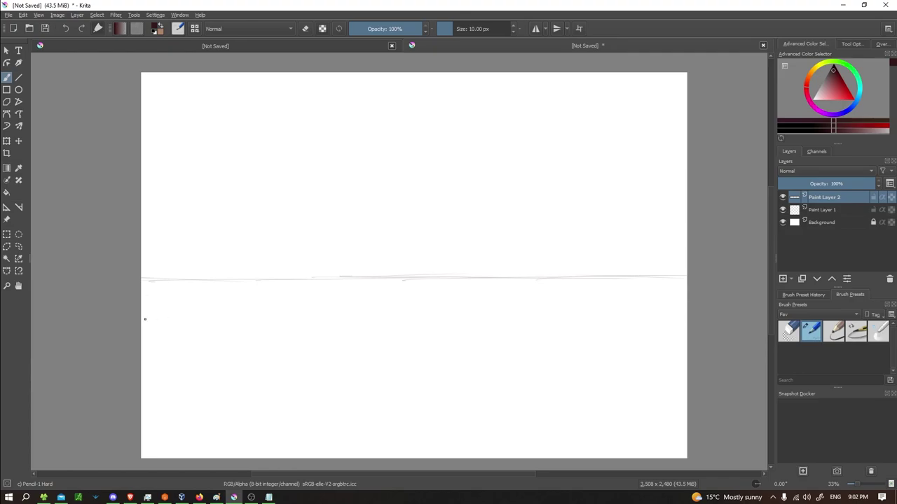
pyautogui.moveTo(142, 320); pyautogui.dragTo(407, 305)
# Draw the slanted shaft edges, its rounded top and the blade's lower edge.
pyautogui.moveTo(458, 217); pyautogui.dragTo(463, 216)
pyautogui.moveTo(437, 230); pyautogui.dragTo(403, 308)
pyautogui.moveTo(141, 342)
pyautogui.mouseDown()
pyautogui.moveTo(387, 342)
pyautogui.moveTo(450, 328)
pyautogui.mouseUp()
pyautogui.moveTo(456, 219); pyautogui.dragTo(486, 227)
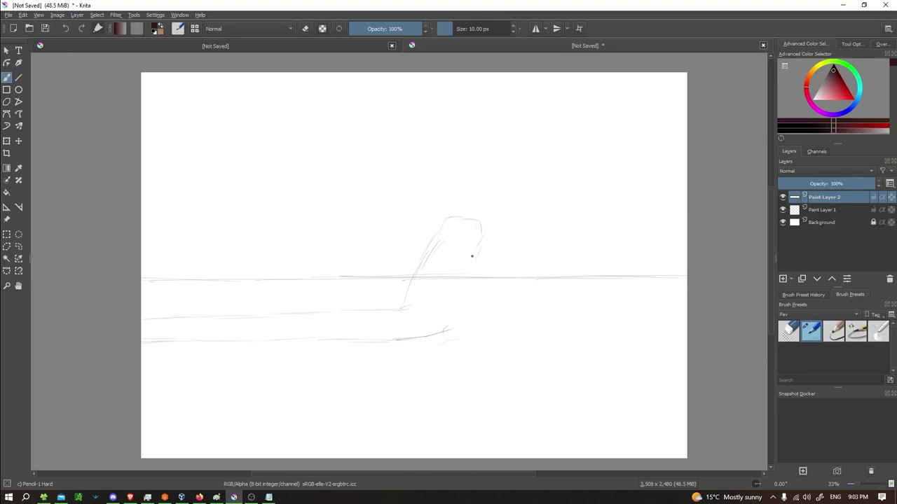
pyautogui.moveTo(472, 267)
pyautogui.mouseDown()
pyautogui.moveTo(420, 339)
pyautogui.moveTo(362, 342)
pyautogui.mouseUp()
# Extend the blade's upper and lower edges to the left edge and retrace the shaft's left edge.
pyautogui.moveTo(379, 309)
pyautogui.mouseDown()
pyautogui.moveTo(407, 307)
pyautogui.moveTo(361, 317)
pyautogui.mouseUp()
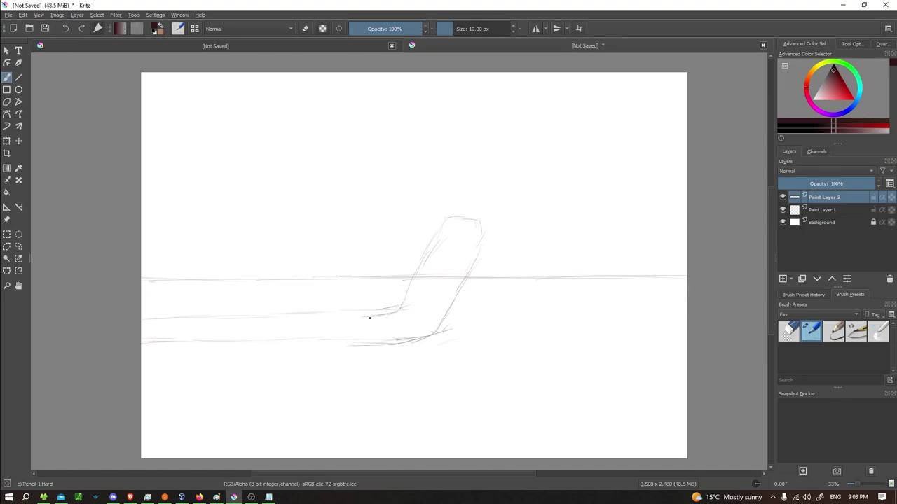
pyautogui.moveTo(364, 319); pyautogui.dragTo(141, 328)
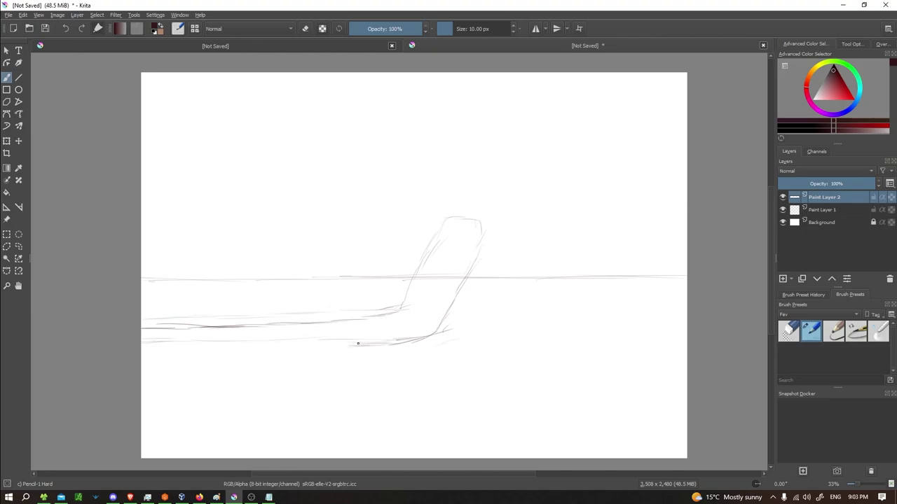
pyautogui.moveTo(368, 343); pyautogui.dragTo(143, 348)
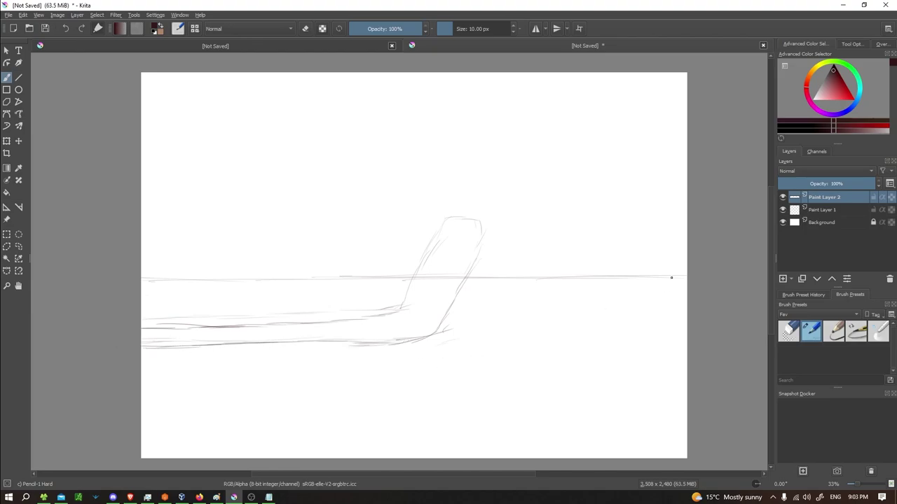
pyautogui.moveTo(447, 223)
pyautogui.mouseDown()
pyautogui.moveTo(412, 278)
pyautogui.moveTo(416, 287)
pyautogui.mouseUp()
pyautogui.moveTo(448, 230); pyautogui.dragTo(422, 266)
# Erase the shaft's upper-left edge with Eraser Circle and redraw its rounded top in pencil.
pyautogui.click(788, 330)
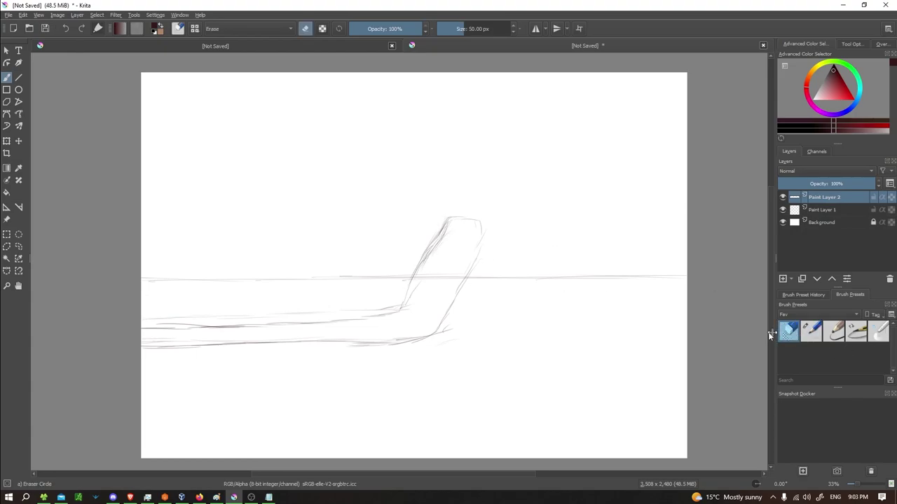
pyautogui.moveTo(451, 216)
pyautogui.mouseDown()
pyautogui.moveTo(410, 276)
pyautogui.moveTo(407, 309)
pyautogui.moveTo(147, 317)
pyautogui.mouseUp()
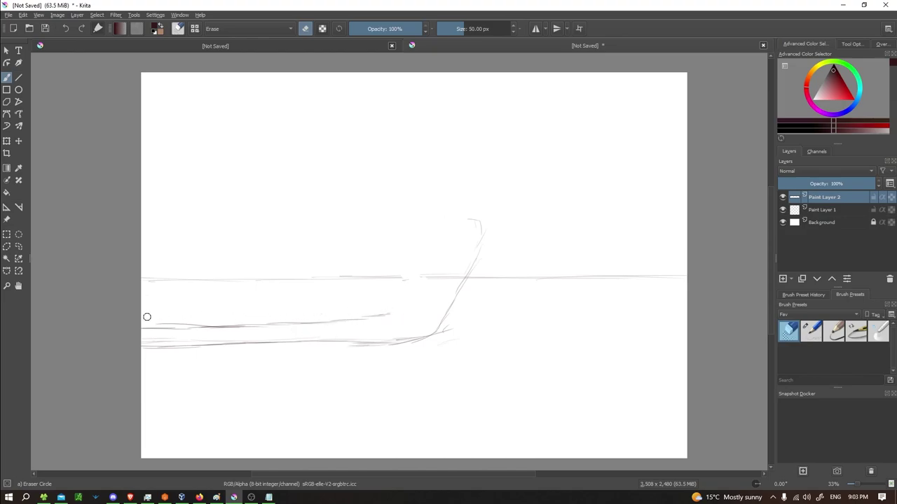
pyautogui.click(820, 327)
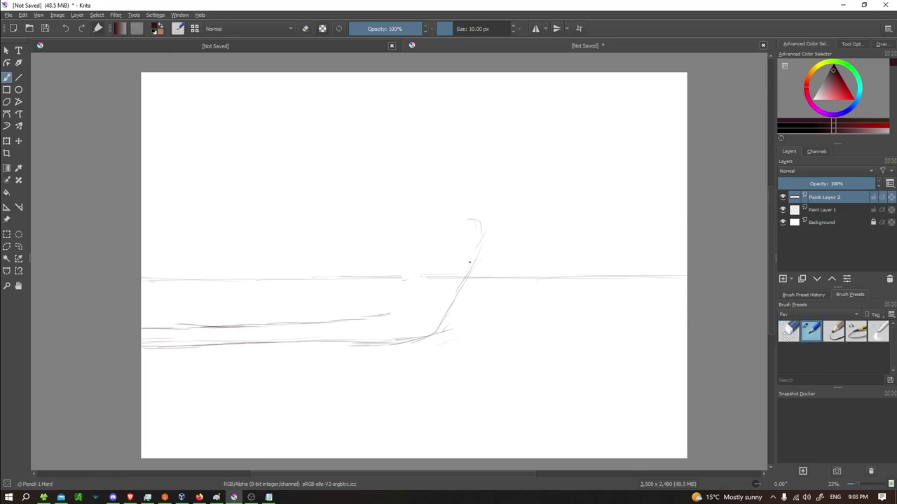
pyautogui.moveTo(467, 222)
pyautogui.mouseDown()
pyautogui.moveTo(450, 223)
pyautogui.moveTo(393, 311)
pyautogui.mouseUp()
pyautogui.moveTo(466, 225)
pyautogui.mouseDown()
pyautogui.moveTo(487, 250)
pyautogui.moveTo(471, 274)
pyautogui.mouseUp()
pyautogui.moveTo(455, 224); pyautogui.dragTo(487, 228)
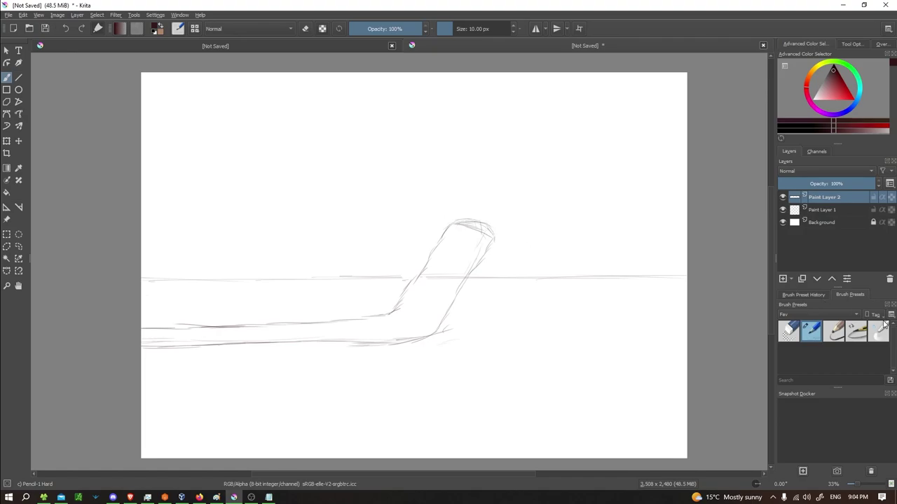
# Erase overlapping strokes and the guideline inside the shaft, then retrace its top and upper-left edge.
pyautogui.click(787, 331)
pyautogui.moveTo(492, 246)
pyautogui.mouseDown()
pyautogui.moveTo(484, 232)
pyautogui.moveTo(454, 230)
pyautogui.mouseUp()
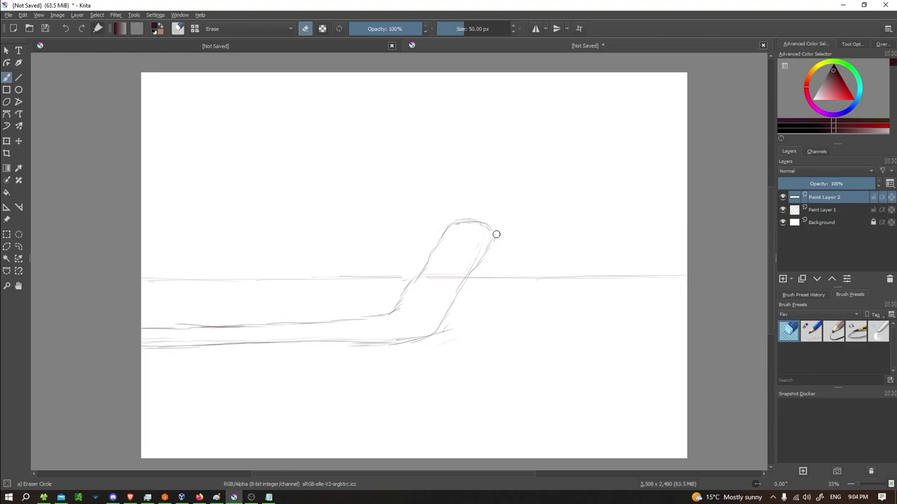
pyautogui.moveTo(454, 280); pyautogui.dragTo(426, 279)
pyautogui.moveTo(450, 335)
pyautogui.mouseDown()
pyautogui.moveTo(448, 326)
pyautogui.moveTo(444, 334)
pyautogui.mouseUp()
pyautogui.click(828, 335)
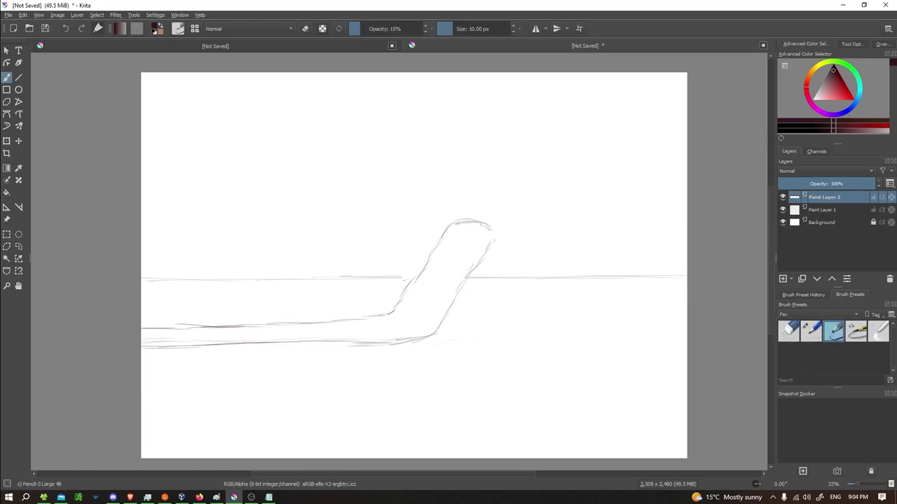
pyautogui.click(812, 334)
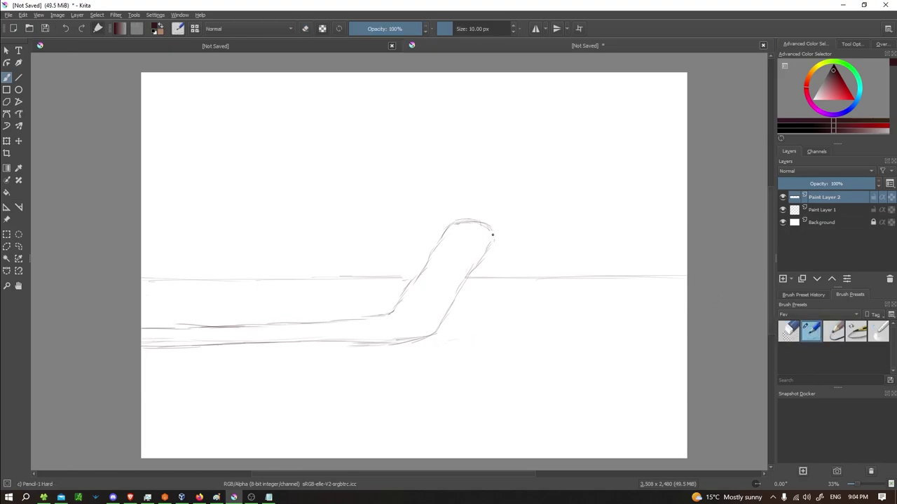
pyautogui.moveTo(488, 229); pyautogui.dragTo(438, 328)
pyautogui.moveTo(444, 237); pyautogui.dragTo(393, 314)
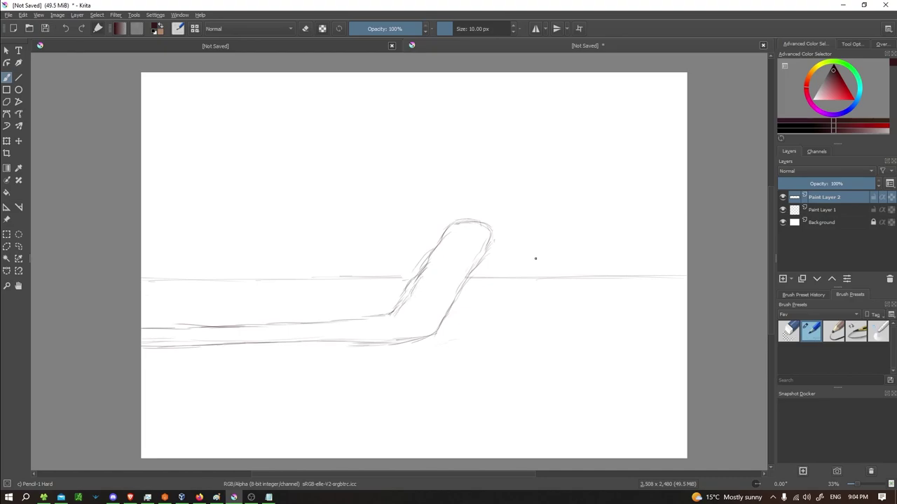
# Lighten and redraw the shaft's left edge down toward the blade.
pyautogui.click(788, 331)
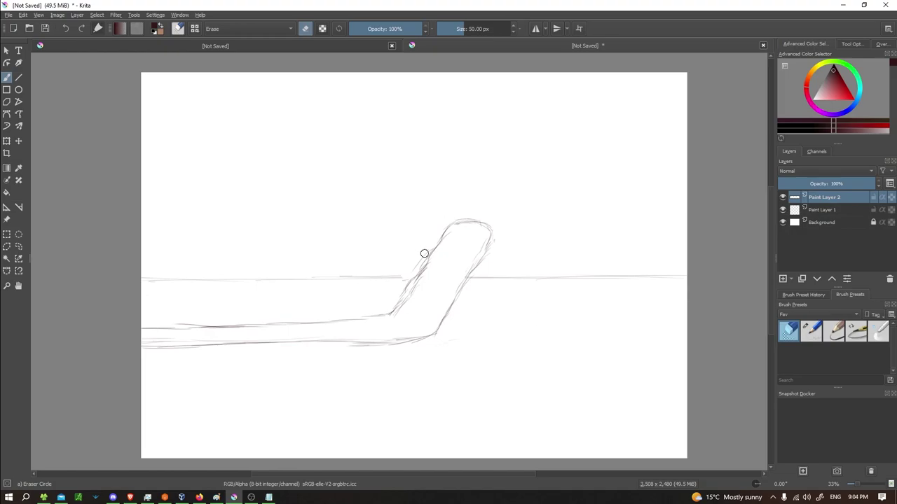
pyautogui.moveTo(425, 255); pyautogui.dragTo(406, 282)
pyautogui.click(810, 333)
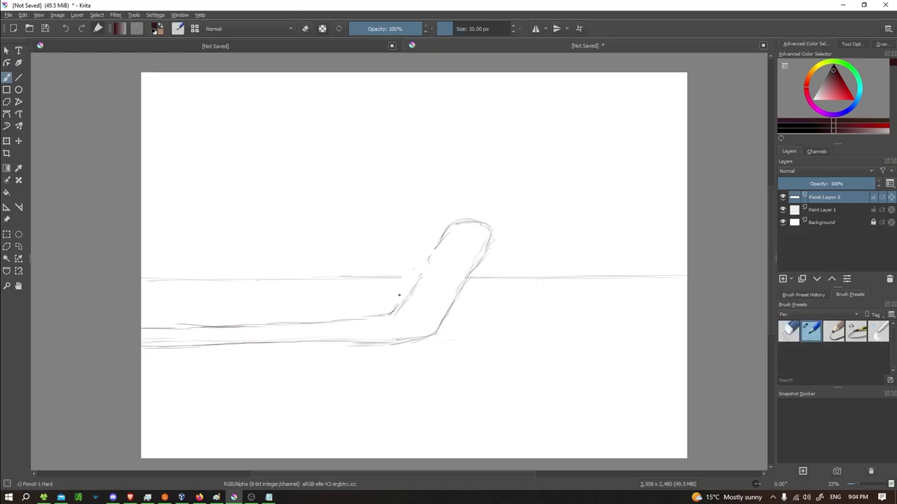
pyautogui.moveTo(413, 276); pyautogui.dragTo(390, 277)
pyautogui.moveTo(433, 251)
pyautogui.mouseDown()
pyautogui.moveTo(403, 302)
pyautogui.moveTo(354, 320)
pyautogui.moveTo(238, 326)
pyautogui.mouseUp()
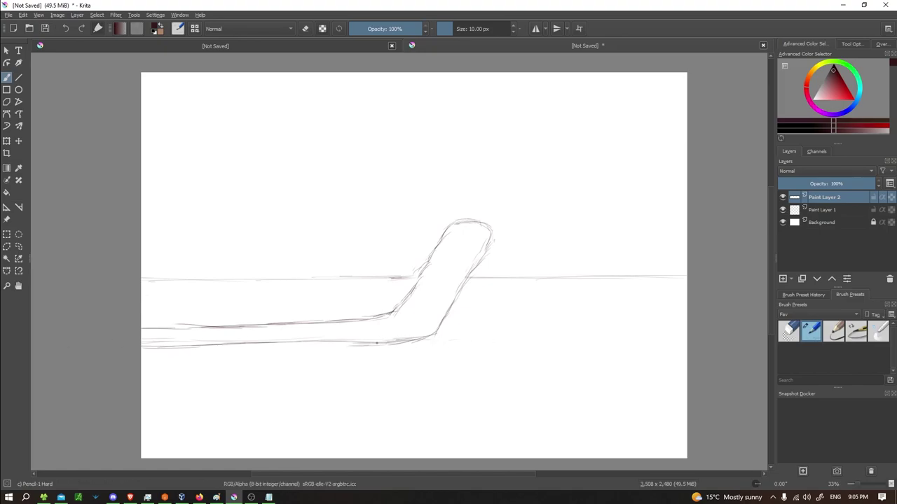
# Darken the stick's lower bend, erase a stray line, and join the shaft to the blade's lower edge.
pyautogui.click(789, 335)
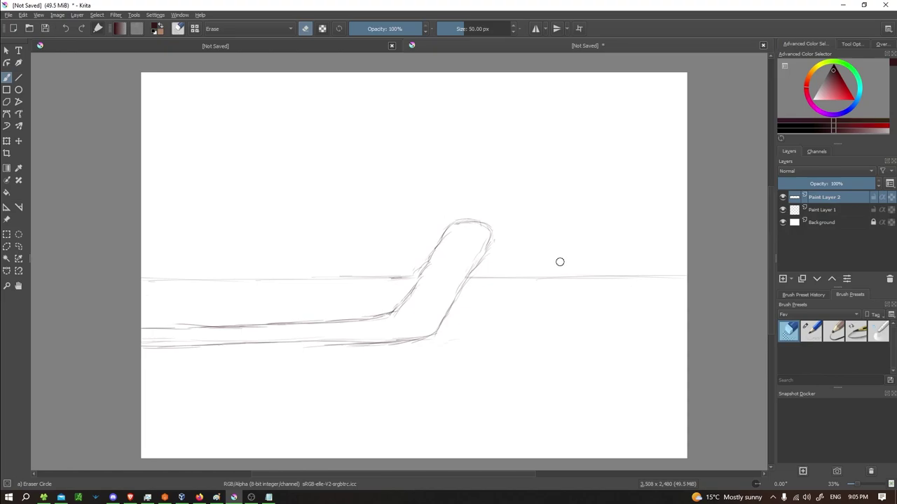
pyautogui.click(810, 334)
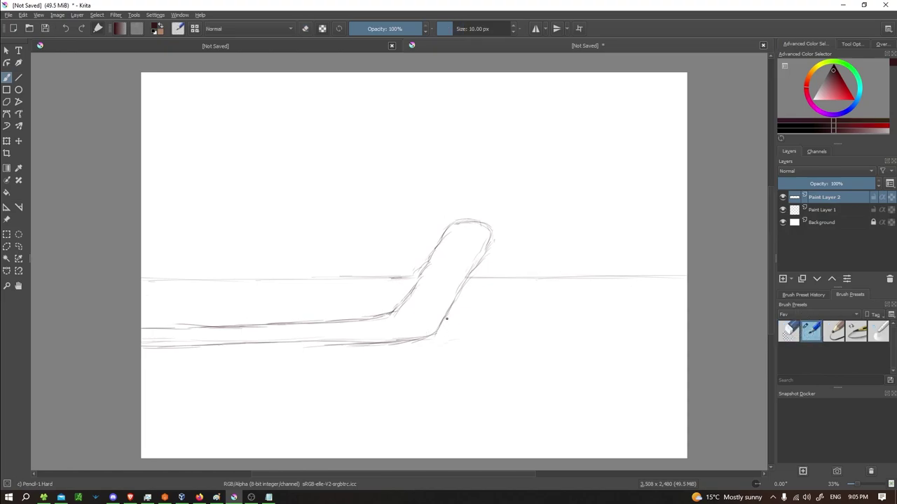
pyautogui.moveTo(444, 319); pyautogui.dragTo(385, 344)
pyautogui.click(789, 330)
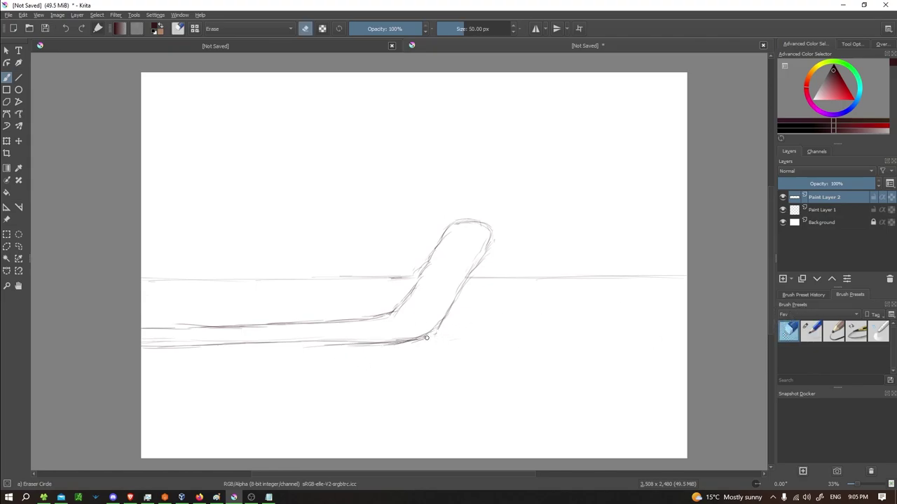
pyautogui.moveTo(425, 339); pyautogui.dragTo(433, 330)
pyautogui.click(811, 331)
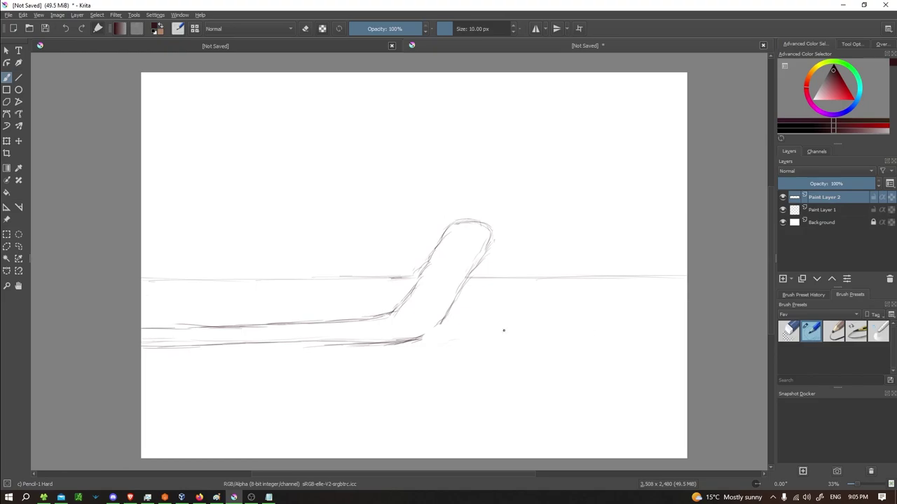
pyautogui.moveTo(435, 325); pyautogui.dragTo(409, 344)
# Erase rough bits of the shaft outline, then redraw its left gap and right edge down to the blade.
pyautogui.click(788, 332)
pyautogui.moveTo(485, 256); pyautogui.dragTo(468, 267)
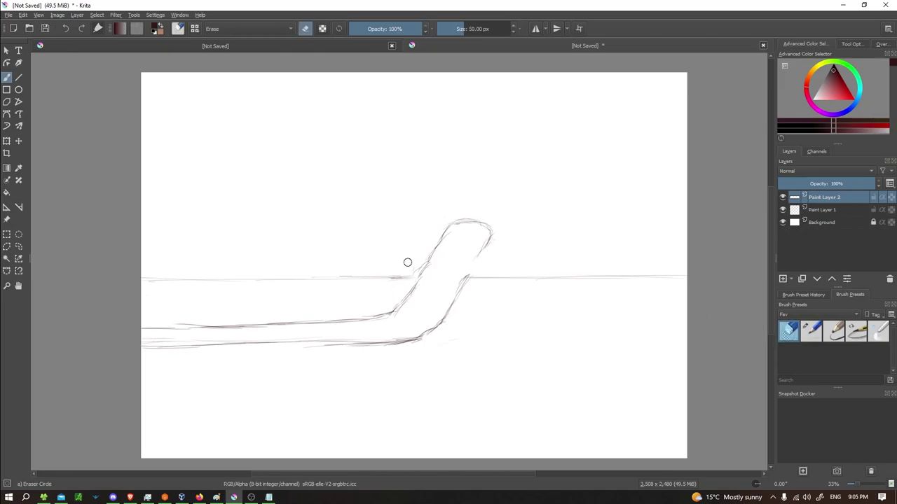
pyautogui.moveTo(408, 260); pyautogui.dragTo(425, 264)
pyautogui.press('/')
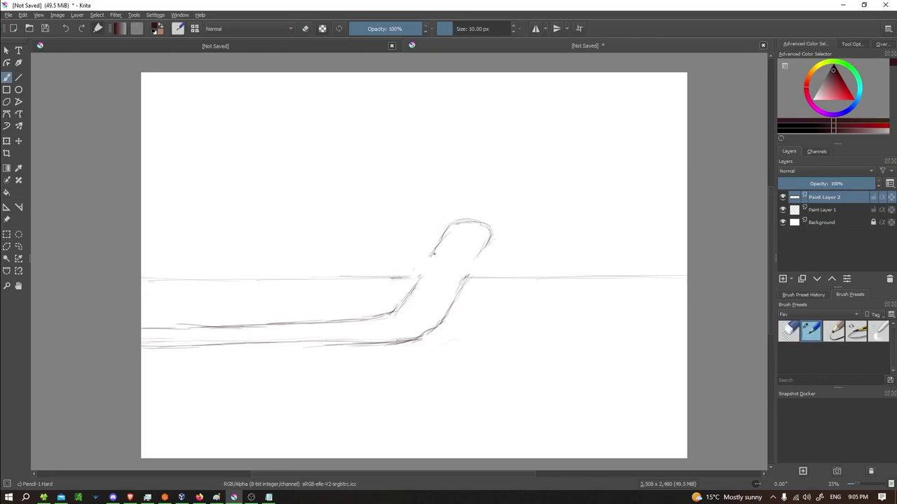
pyautogui.moveTo(433, 255); pyautogui.dragTo(420, 277)
pyautogui.moveTo(477, 259); pyautogui.dragTo(465, 278)
# Sketch the puck's circular outline below the shaft bend.
pyautogui.moveTo(472, 294); pyautogui.dragTo(462, 302)
pyautogui.moveTo(439, 299)
pyautogui.mouseDown()
pyautogui.moveTo(438, 322)
pyautogui.moveTo(427, 330)
pyautogui.moveTo(454, 342)
pyautogui.moveTo(435, 330)
pyautogui.moveTo(446, 346)
pyautogui.mouseUp()
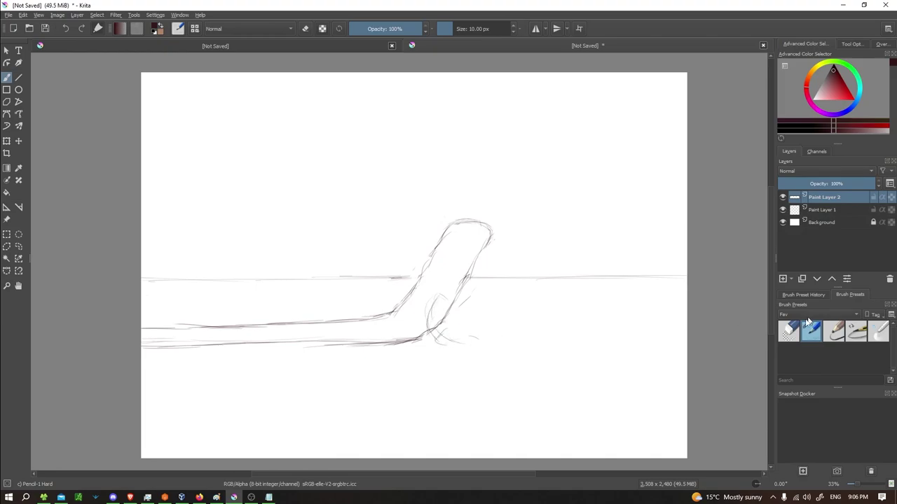
pyautogui.click(789, 332)
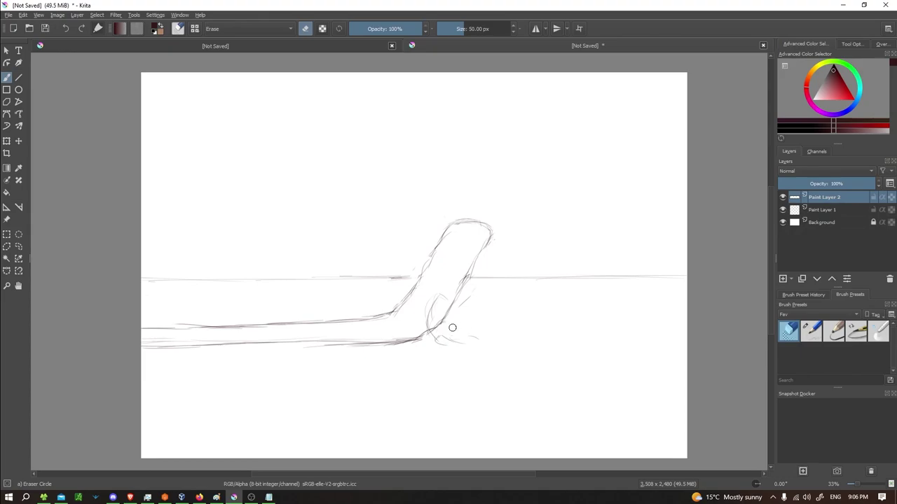
pyautogui.click(811, 332)
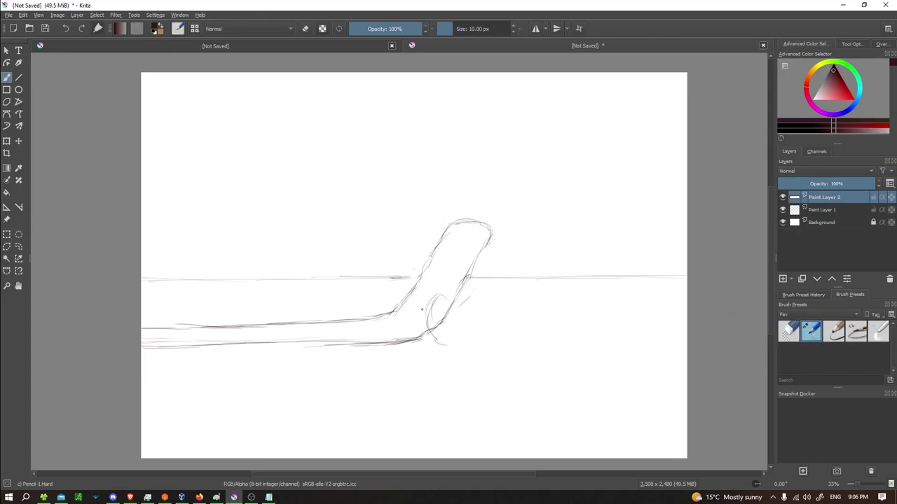
pyautogui.moveTo(421, 309); pyautogui.dragTo(440, 343)
pyautogui.moveTo(421, 314)
pyautogui.mouseDown()
pyautogui.moveTo(468, 296)
pyautogui.moveTo(474, 310)
pyautogui.moveTo(461, 339)
pyautogui.mouseUp()
pyautogui.moveTo(423, 308)
pyautogui.mouseDown()
pyautogui.moveTo(436, 340)
pyautogui.moveTo(459, 343)
pyautogui.mouseUp()
pyautogui.moveTo(437, 297)
pyautogui.mouseDown()
pyautogui.moveTo(485, 312)
pyautogui.moveTo(481, 331)
pyautogui.moveTo(454, 343)
pyautogui.mouseUp()
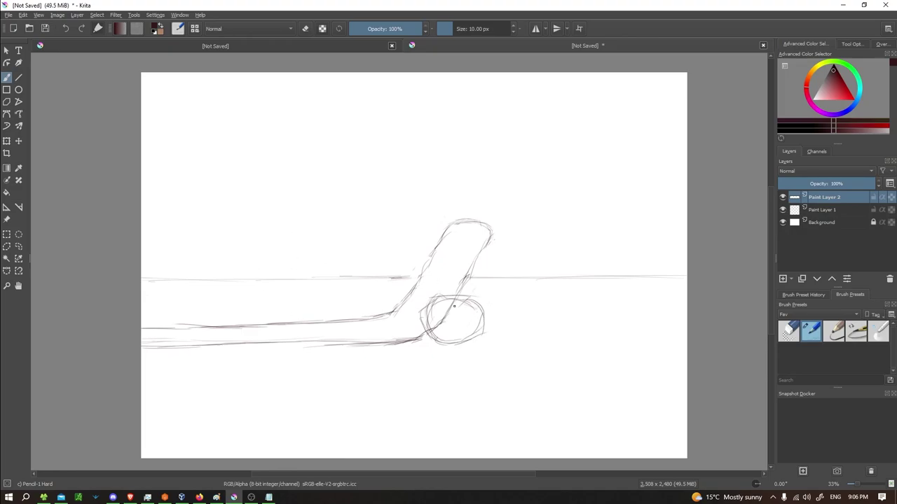
# Erase the puck's right, bottom and top arcs and redraw it as a wider rounded shape.
pyautogui.click(788, 336)
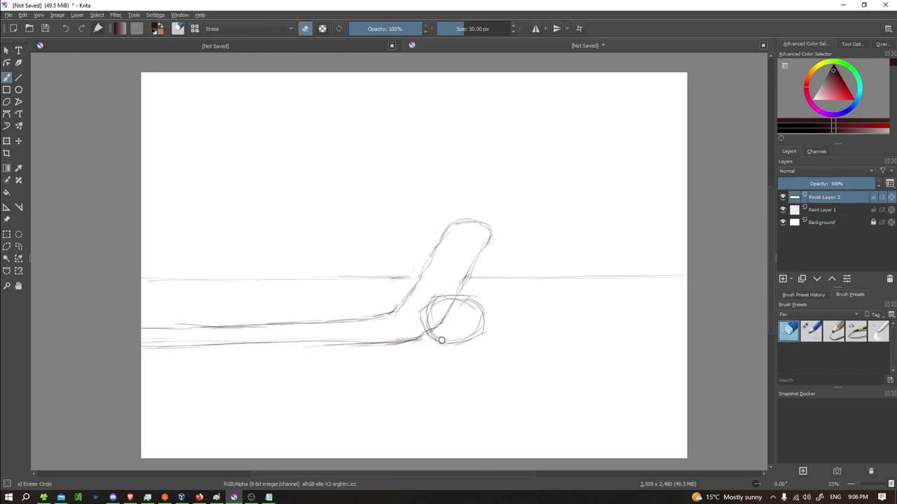
pyautogui.moveTo(447, 341); pyautogui.dragTo(475, 339)
pyautogui.moveTo(480, 306)
pyautogui.mouseDown()
pyautogui.moveTo(424, 310)
pyautogui.moveTo(434, 327)
pyautogui.moveTo(424, 339)
pyautogui.mouseUp()
pyautogui.click(813, 335)
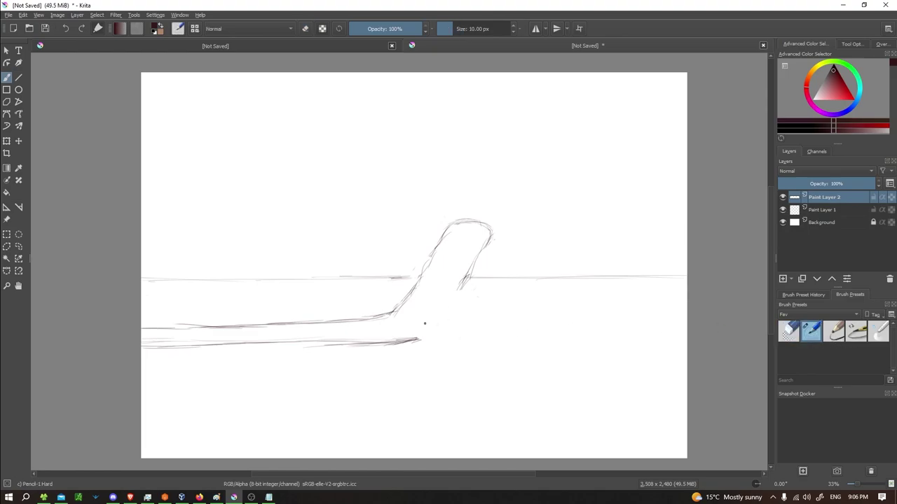
pyautogui.moveTo(462, 290)
pyautogui.mouseDown()
pyautogui.moveTo(414, 328)
pyautogui.moveTo(463, 341)
pyautogui.mouseUp()
pyautogui.moveTo(449, 288)
pyautogui.mouseDown()
pyautogui.moveTo(480, 302)
pyautogui.moveTo(486, 341)
pyautogui.moveTo(434, 351)
pyautogui.moveTo(462, 346)
pyautogui.mouseUp()
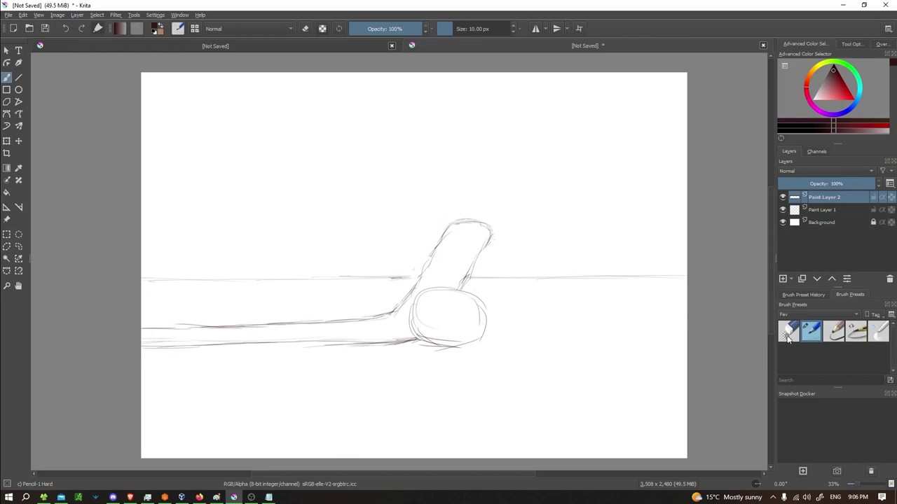
# Erase and redraw the puck's left edge, bottom and right edge.
pyautogui.click(789, 332)
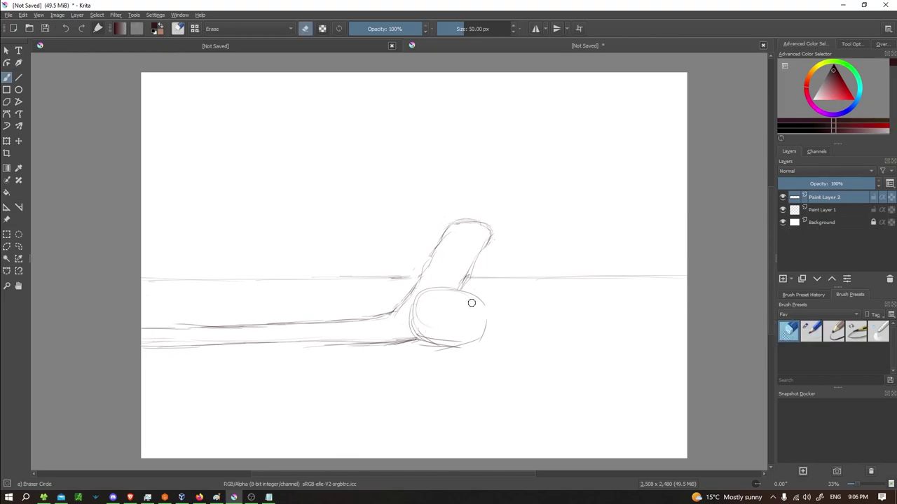
pyautogui.moveTo(438, 299)
pyautogui.mouseDown()
pyautogui.moveTo(411, 315)
pyautogui.moveTo(428, 334)
pyautogui.moveTo(402, 327)
pyautogui.mouseUp()
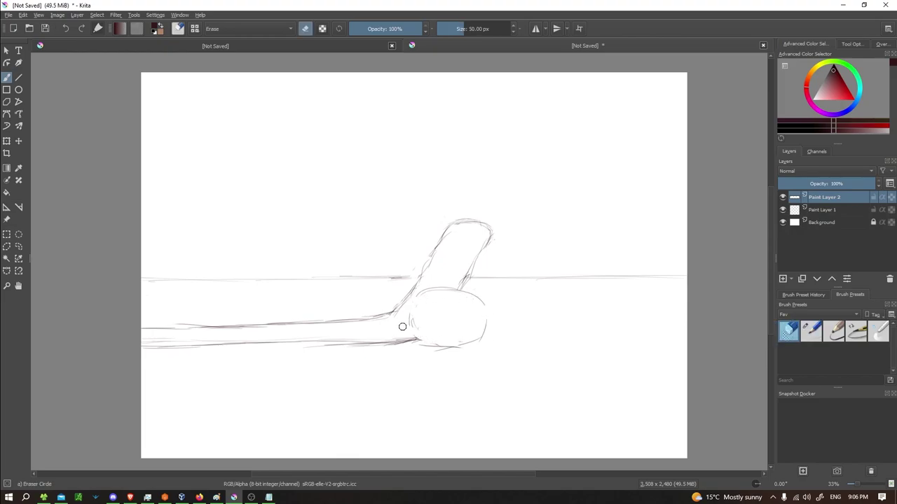
pyautogui.click(807, 333)
pyautogui.moveTo(427, 289)
pyautogui.mouseDown()
pyautogui.moveTo(413, 298)
pyautogui.moveTo(412, 315)
pyautogui.moveTo(470, 347)
pyautogui.moveTo(487, 345)
pyautogui.mouseUp()
pyautogui.moveTo(479, 296)
pyautogui.mouseDown()
pyautogui.moveTo(490, 335)
pyautogui.moveTo(464, 350)
pyautogui.mouseUp()
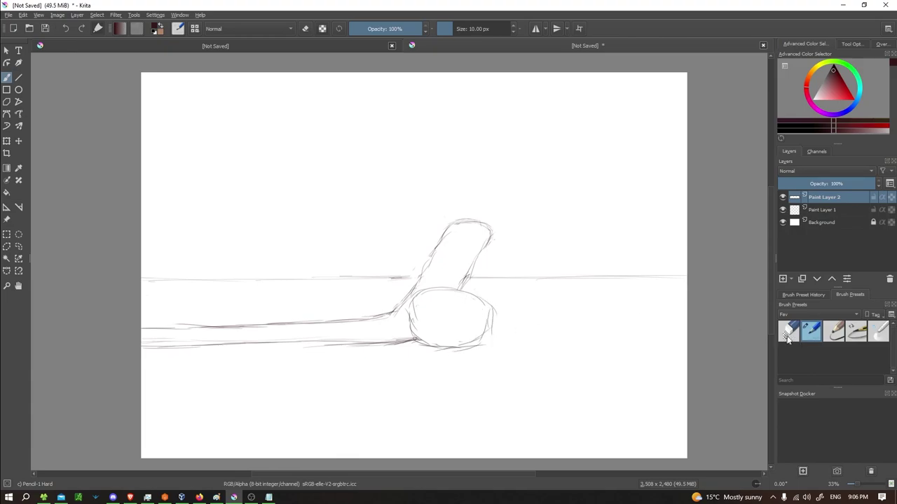
pyautogui.click(787, 333)
pyautogui.moveTo(492, 317)
pyautogui.mouseDown()
pyautogui.moveTo(494, 336)
pyautogui.moveTo(472, 348)
pyautogui.mouseUp()
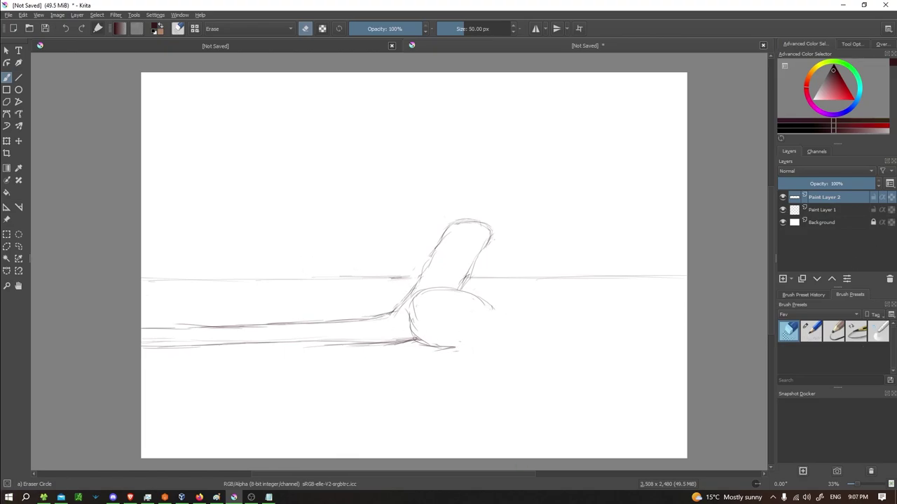
# Thicken the puck's left, bottom and right edges and erase faint lower-right marks.
pyautogui.click(251, 497)
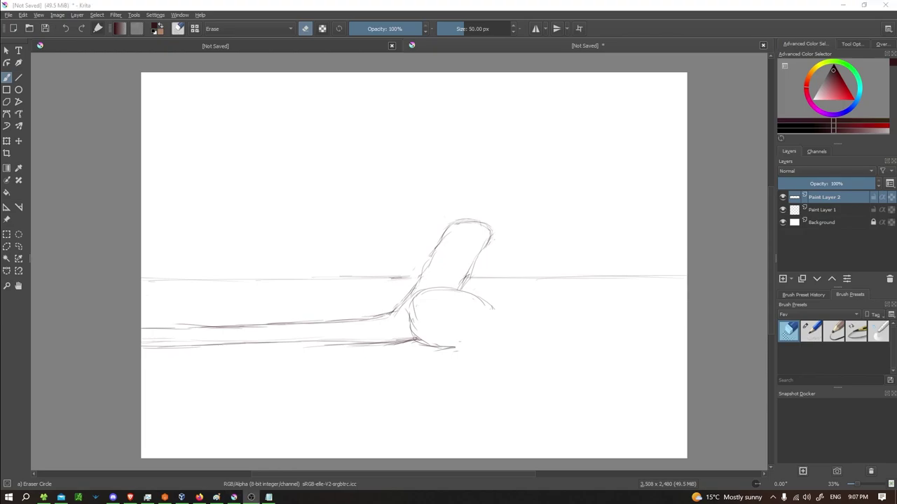
pyautogui.hotkey('alt', 'Tab')
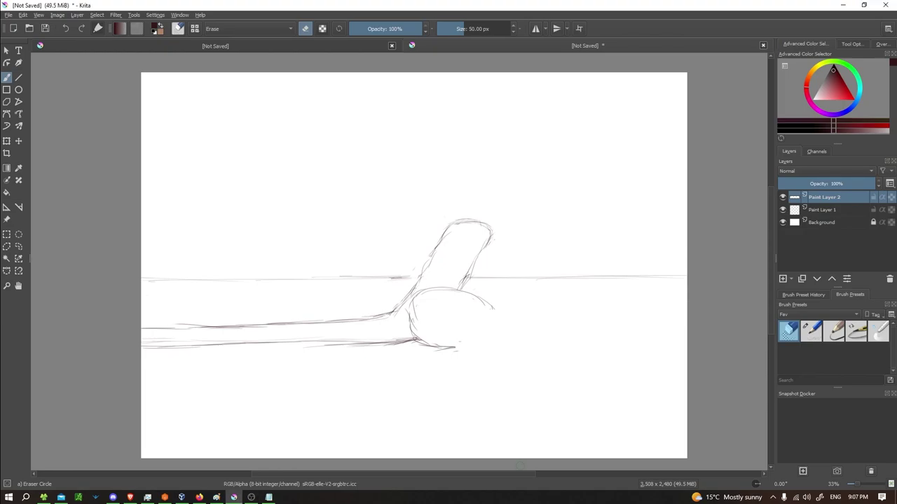
pyautogui.click(812, 332)
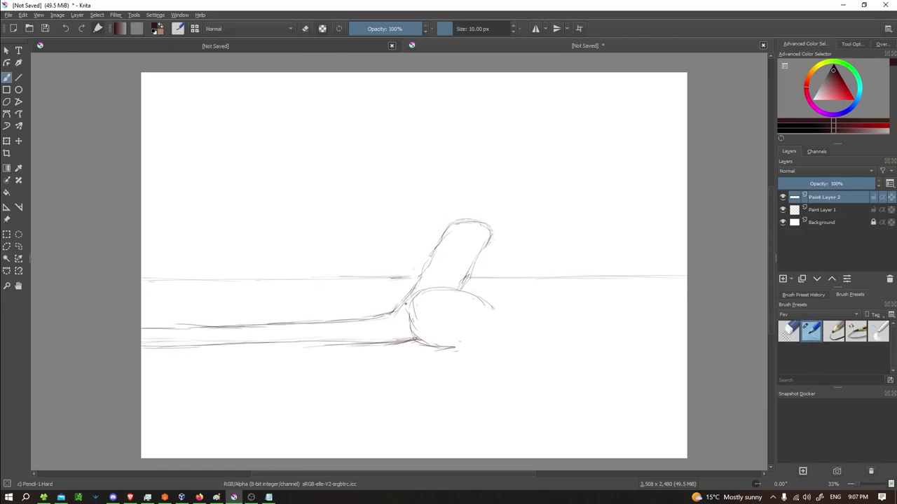
pyautogui.moveTo(426, 294)
pyautogui.mouseDown()
pyautogui.moveTo(409, 329)
pyautogui.moveTo(440, 343)
pyautogui.mouseUp()
pyautogui.moveTo(495, 309)
pyautogui.mouseDown()
pyautogui.moveTo(446, 349)
pyautogui.moveTo(494, 328)
pyautogui.moveTo(479, 347)
pyautogui.moveTo(459, 352)
pyautogui.mouseUp()
pyautogui.click(788, 333)
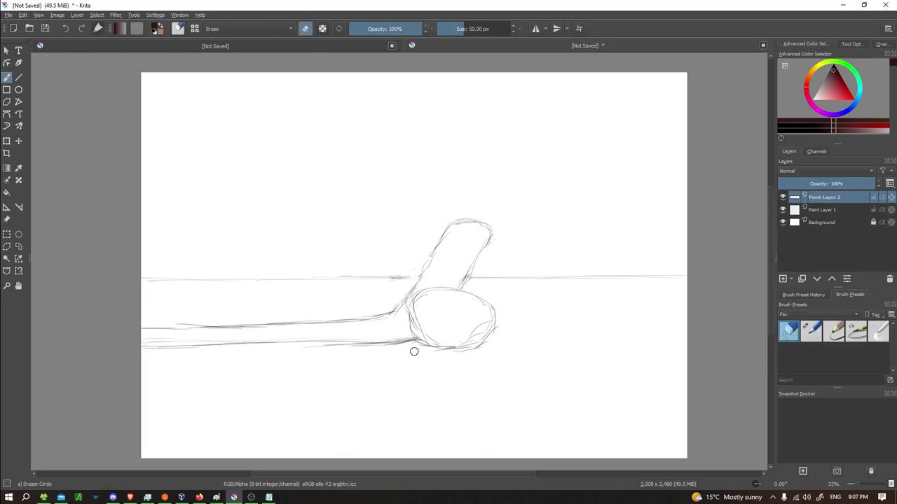
pyautogui.moveTo(482, 333)
pyautogui.mouseDown()
pyautogui.moveTo(486, 327)
pyautogui.moveTo(478, 338)
pyautogui.mouseUp()
pyautogui.click(813, 335)
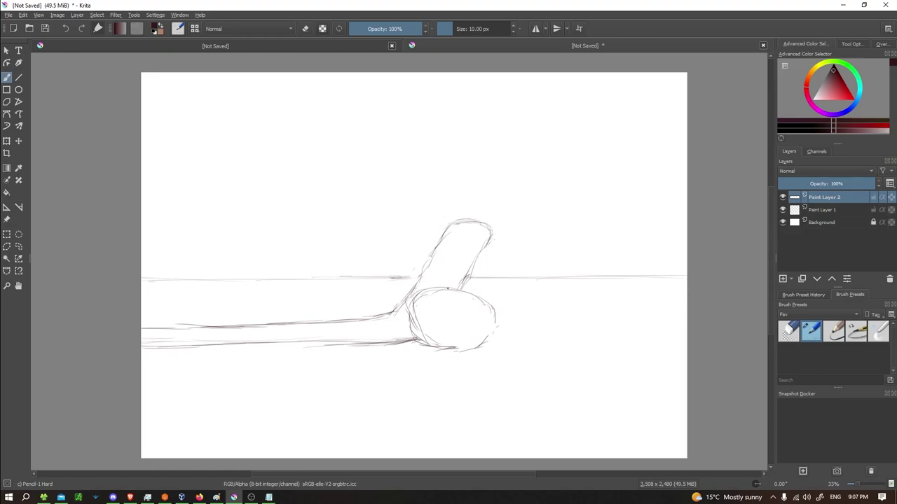
# Darken the puck's upper-left and right edges, then erase and redraw its upper-left and right arcs.
pyautogui.moveTo(445, 289)
pyautogui.mouseDown()
pyautogui.moveTo(421, 318)
pyautogui.moveTo(427, 342)
pyautogui.mouseUp()
pyautogui.moveTo(470, 296)
pyautogui.mouseDown()
pyautogui.moveTo(487, 312)
pyautogui.moveTo(487, 334)
pyautogui.moveTo(450, 349)
pyautogui.moveTo(493, 340)
pyautogui.moveTo(503, 320)
pyautogui.moveTo(496, 306)
pyautogui.mouseUp()
pyautogui.click(788, 331)
pyautogui.moveTo(432, 292)
pyautogui.mouseDown()
pyautogui.moveTo(414, 310)
pyautogui.moveTo(456, 341)
pyautogui.mouseUp()
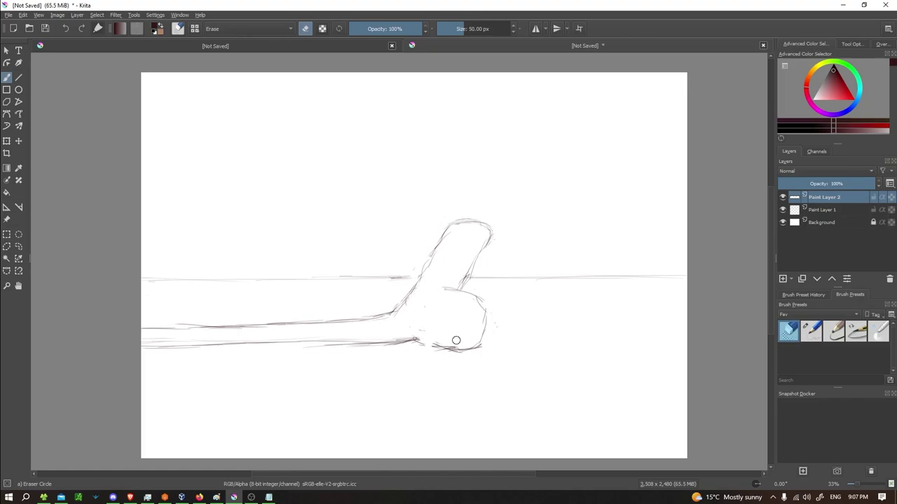
pyautogui.click(810, 331)
pyautogui.moveTo(448, 289)
pyautogui.mouseDown()
pyautogui.moveTo(425, 298)
pyautogui.moveTo(417, 323)
pyautogui.moveTo(423, 342)
pyautogui.moveTo(441, 348)
pyautogui.mouseUp()
pyautogui.moveTo(483, 298)
pyautogui.mouseDown()
pyautogui.moveTo(493, 317)
pyautogui.moveTo(486, 344)
pyautogui.mouseUp()
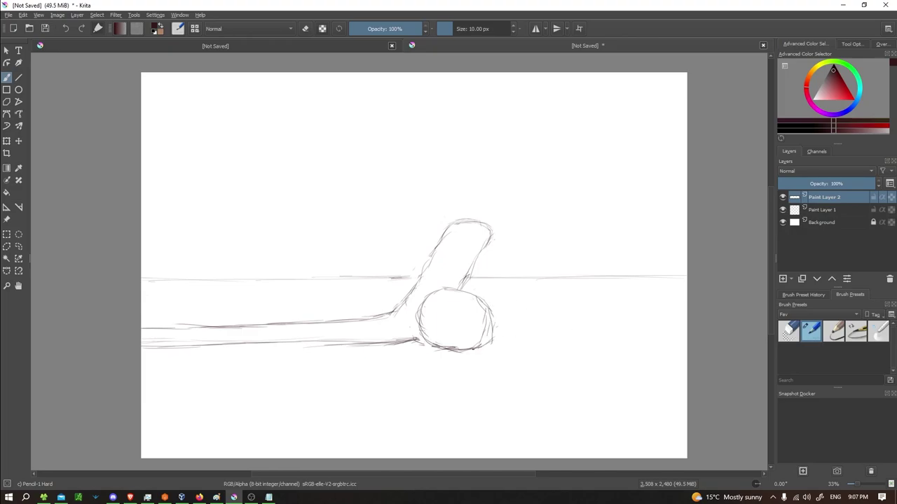
# Erase the puck's faint lower-right edge and redraw it darker.
pyautogui.moveTo(486, 310)
pyautogui.mouseDown()
pyautogui.moveTo(492, 336)
pyautogui.moveTo(480, 347)
pyautogui.mouseUp()
pyautogui.click(788, 331)
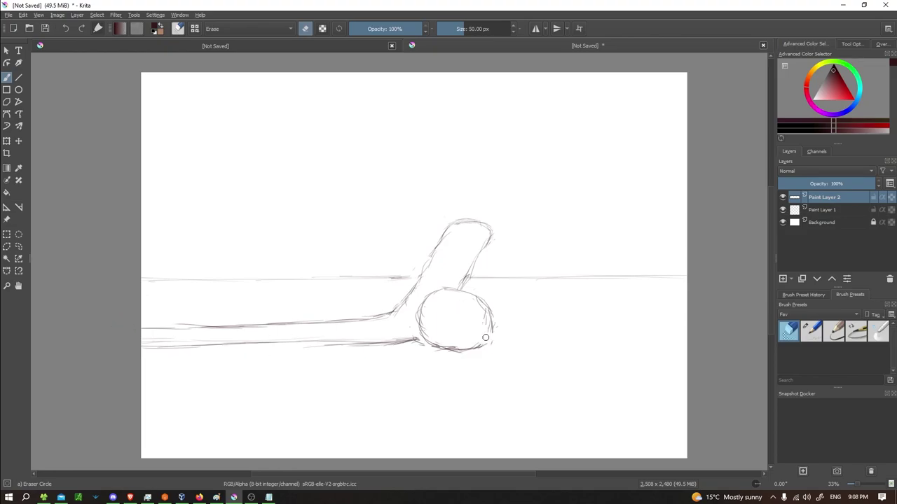
pyautogui.moveTo(486, 316); pyautogui.dragTo(472, 351)
pyautogui.click(810, 331)
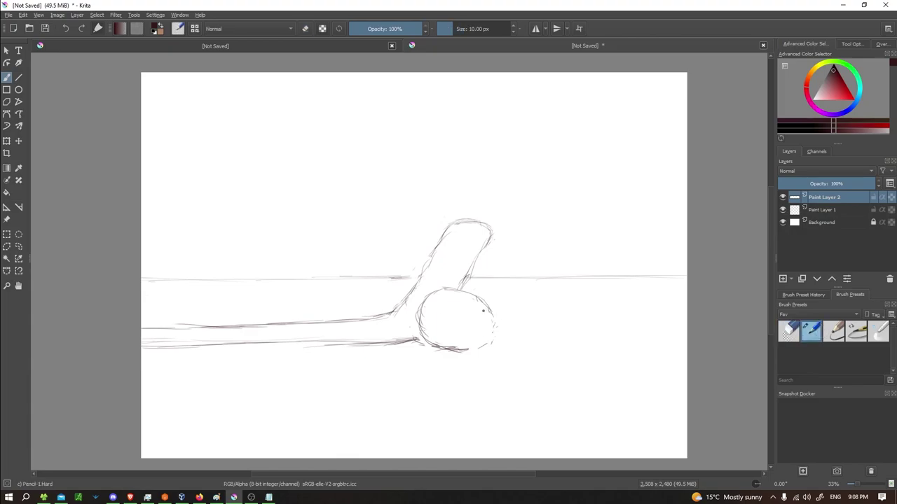
pyautogui.moveTo(483, 311)
pyautogui.mouseDown()
pyautogui.moveTo(490, 340)
pyautogui.moveTo(444, 350)
pyautogui.mouseUp()
# Darken the puck's upper-right rim and left edge, shading its upper-left side.
pyautogui.moveTo(477, 292)
pyautogui.mouseDown()
pyautogui.moveTo(489, 301)
pyautogui.moveTo(438, 289)
pyautogui.mouseUp()
pyautogui.moveTo(418, 303); pyautogui.dragTo(415, 318)
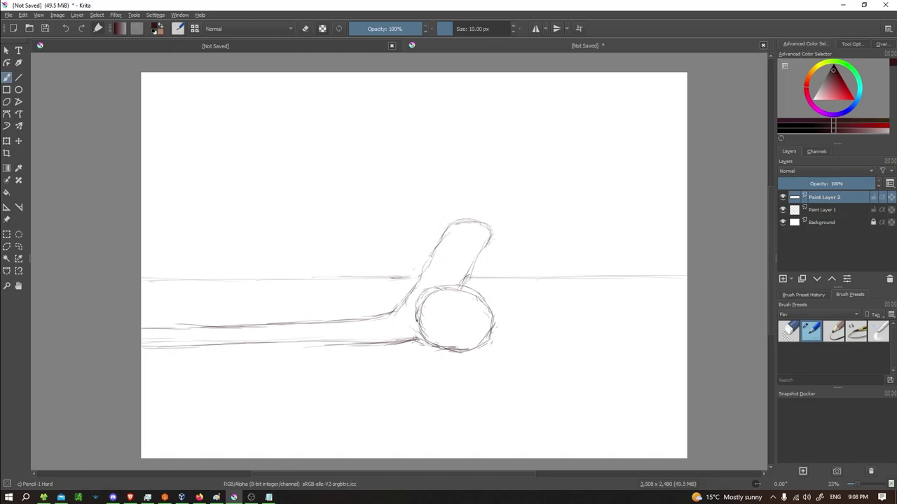
pyautogui.moveTo(421, 322); pyautogui.dragTo(418, 334)
pyautogui.moveTo(476, 291)
pyautogui.mouseDown()
pyautogui.moveTo(490, 334)
pyautogui.moveTo(465, 353)
pyautogui.mouseUp()
pyautogui.moveTo(420, 310)
pyautogui.mouseDown()
pyautogui.moveTo(434, 290)
pyautogui.moveTo(454, 287)
pyautogui.moveTo(417, 301)
pyautogui.mouseUp()
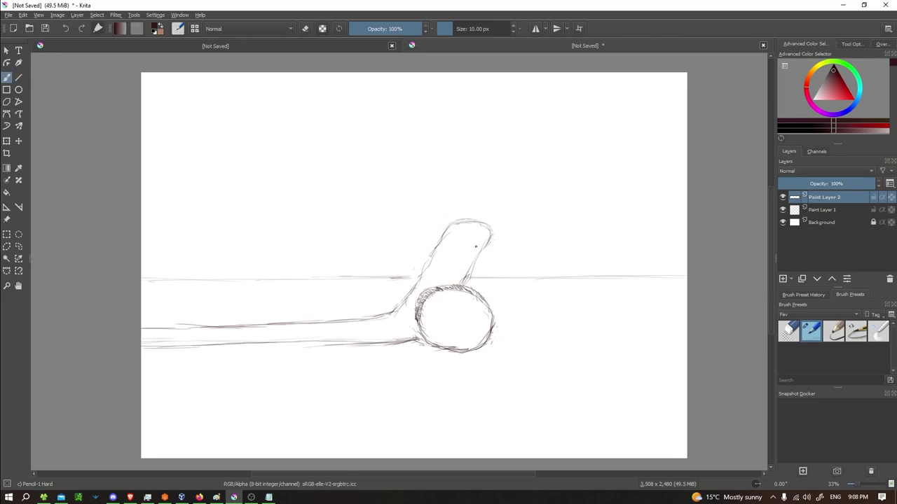
# Trace the shaft's top and right edge, and darken the blade's lower line left of the puck.
pyautogui.moveTo(493, 234); pyautogui.dragTo(483, 271)
pyautogui.moveTo(449, 223)
pyautogui.mouseDown()
pyautogui.moveTo(496, 229)
pyautogui.moveTo(497, 250)
pyautogui.moveTo(473, 288)
pyautogui.mouseUp()
pyautogui.moveTo(396, 345); pyautogui.dragTo(424, 343)
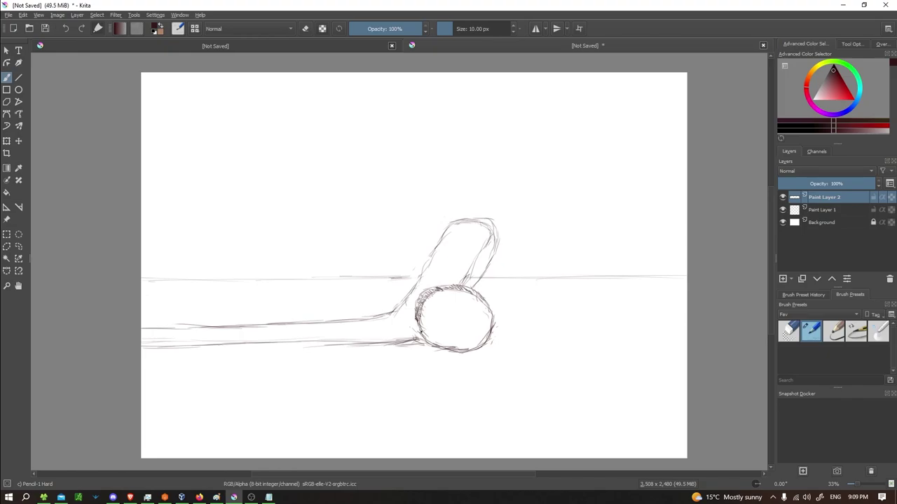
pyautogui.moveTo(426, 343); pyautogui.dragTo(308, 344)
pyautogui.click(786, 332)
pyautogui.click(812, 334)
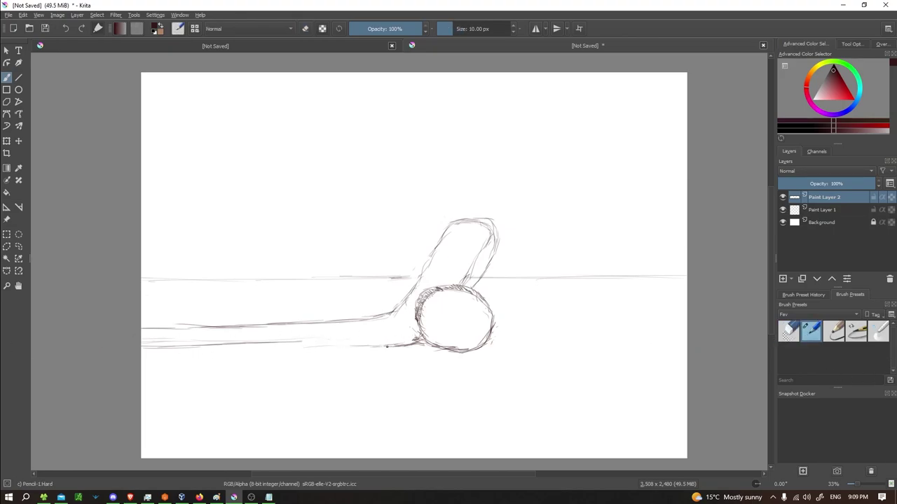
pyautogui.moveTo(385, 346); pyautogui.dragTo(141, 353)
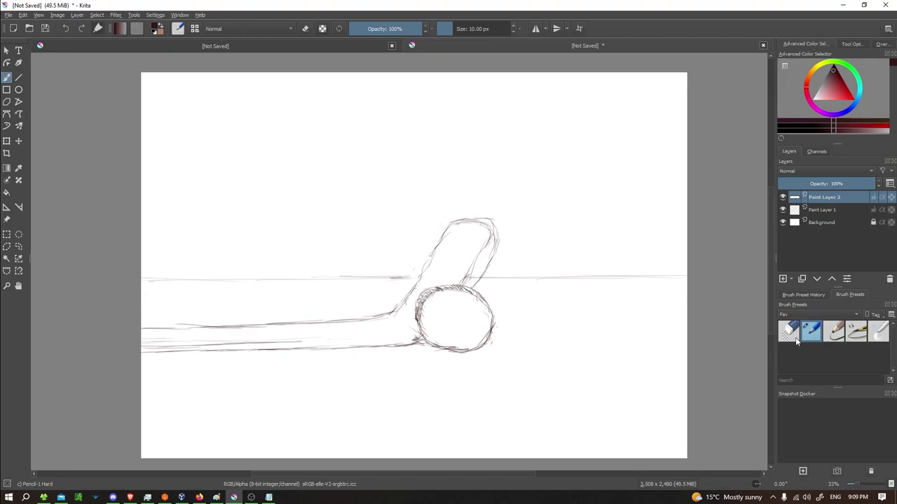
# Erase faint blade marks and the doubled right shaft stroke, then restroke the shaft's top-right corner.
pyautogui.click(789, 331)
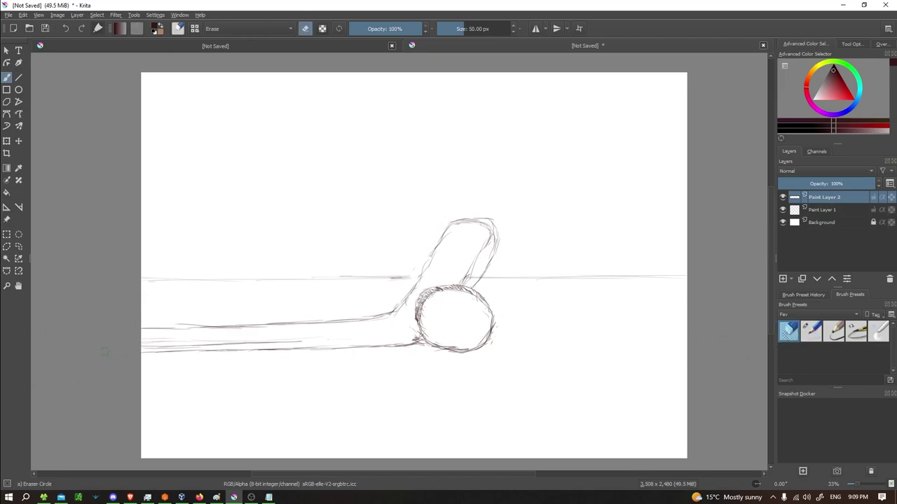
pyautogui.moveTo(298, 339); pyautogui.dragTo(141, 341)
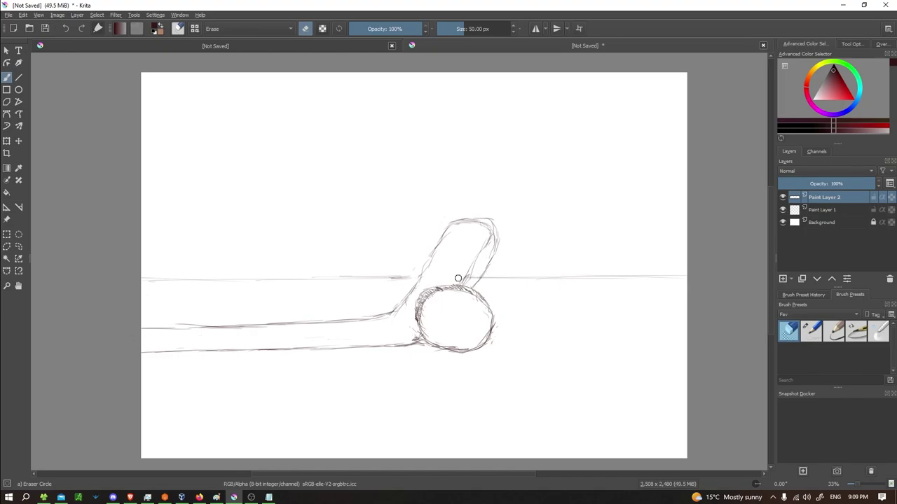
pyautogui.moveTo(462, 282)
pyautogui.mouseDown()
pyautogui.moveTo(484, 243)
pyautogui.moveTo(465, 224)
pyautogui.mouseUp()
pyautogui.click(806, 333)
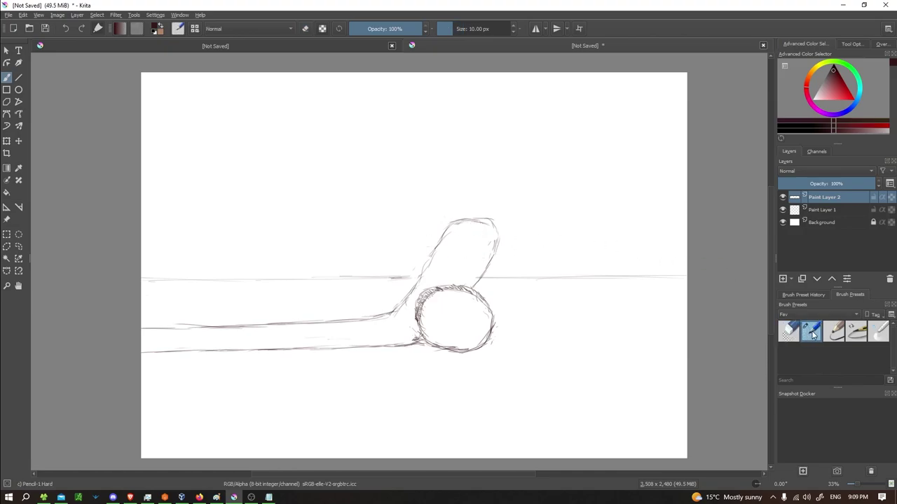
pyautogui.moveTo(489, 223)
pyautogui.mouseDown()
pyautogui.moveTo(504, 243)
pyautogui.moveTo(475, 281)
pyautogui.mouseUp()
pyautogui.moveTo(503, 242)
pyautogui.mouseDown()
pyautogui.moveTo(482, 266)
pyautogui.moveTo(492, 233)
pyautogui.moveTo(460, 224)
pyautogui.moveTo(508, 232)
pyautogui.moveTo(511, 247)
pyautogui.mouseUp()
# Redraw the shaft's right, top and left edges with firmer strokes.
pyautogui.click(790, 332)
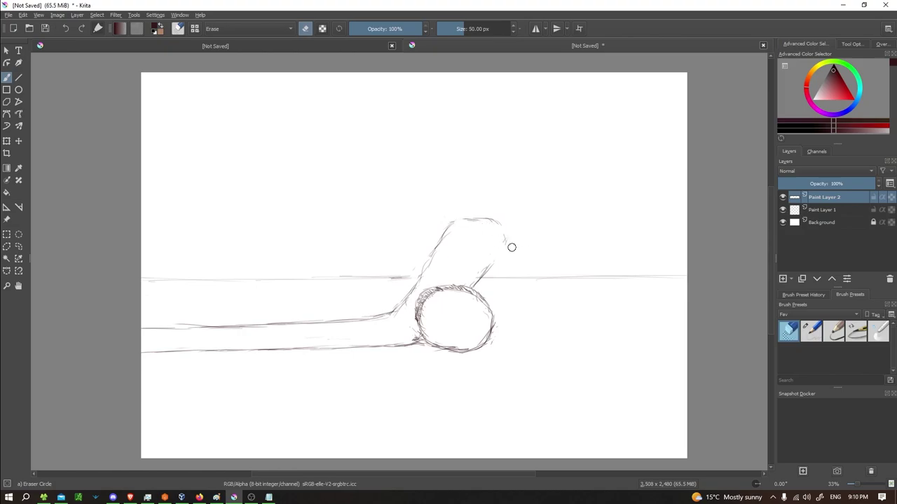
pyautogui.click(811, 332)
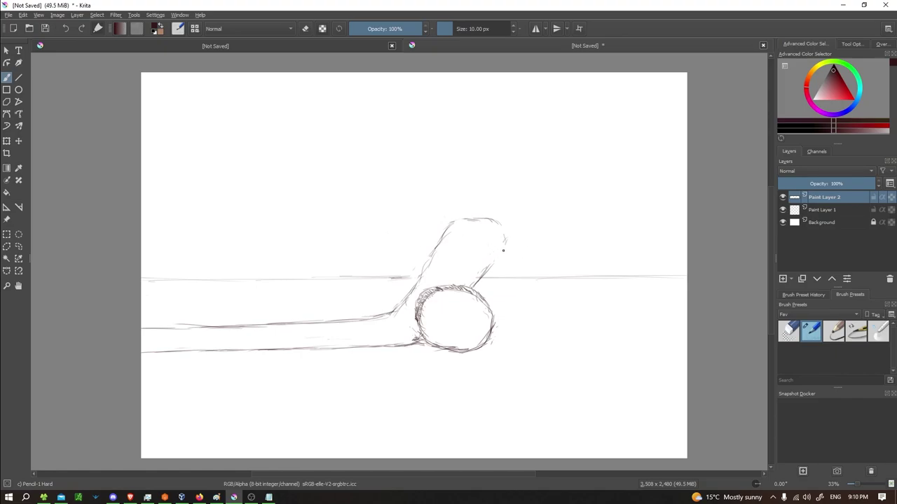
pyautogui.moveTo(503, 249)
pyautogui.mouseDown()
pyautogui.moveTo(507, 242)
pyautogui.moveTo(491, 266)
pyautogui.mouseUp()
pyautogui.moveTo(443, 224)
pyautogui.mouseDown()
pyautogui.moveTo(500, 224)
pyautogui.moveTo(507, 239)
pyautogui.mouseUp()
pyautogui.moveTo(447, 225); pyautogui.dragTo(506, 236)
pyautogui.moveTo(443, 229); pyautogui.dragTo(390, 306)
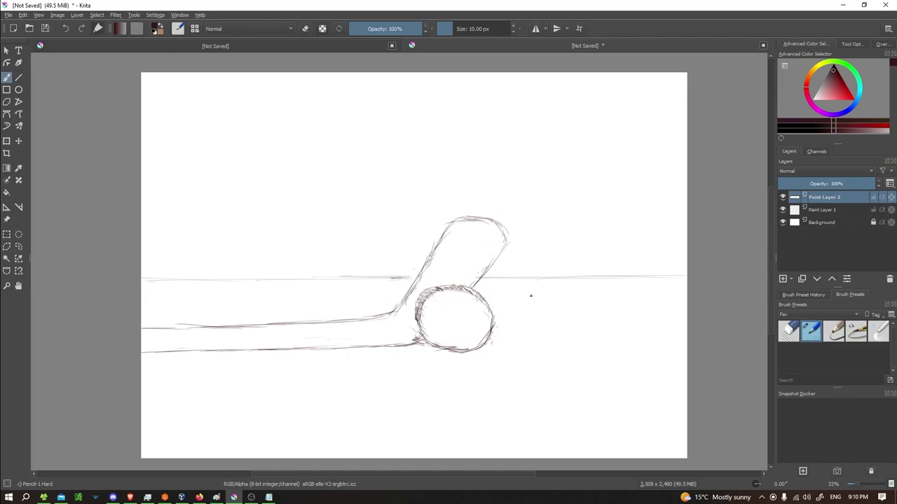
pyautogui.moveTo(508, 239); pyautogui.dragTo(496, 257)
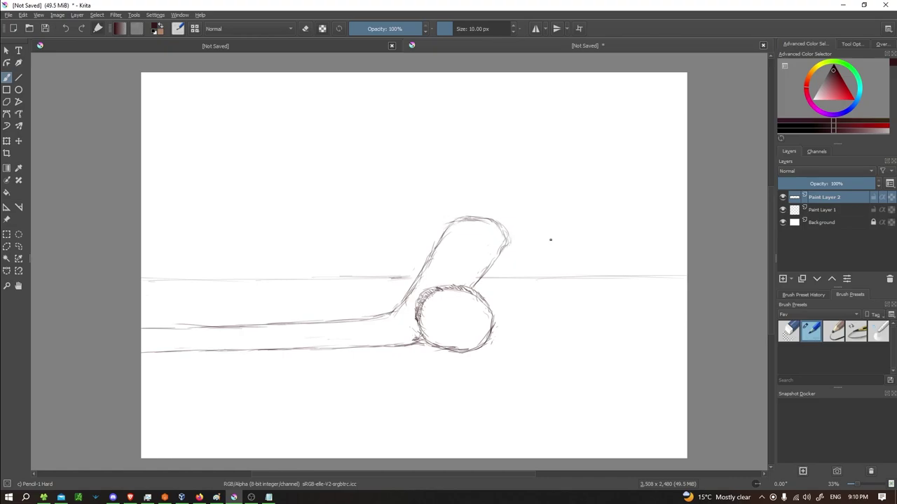
# Erase and redraw the shaft's rounded right end and right outline, plus its upper-left outline.
pyautogui.click(788, 331)
pyautogui.moveTo(505, 237)
pyautogui.mouseDown()
pyautogui.moveTo(474, 221)
pyautogui.moveTo(435, 254)
pyautogui.mouseUp()
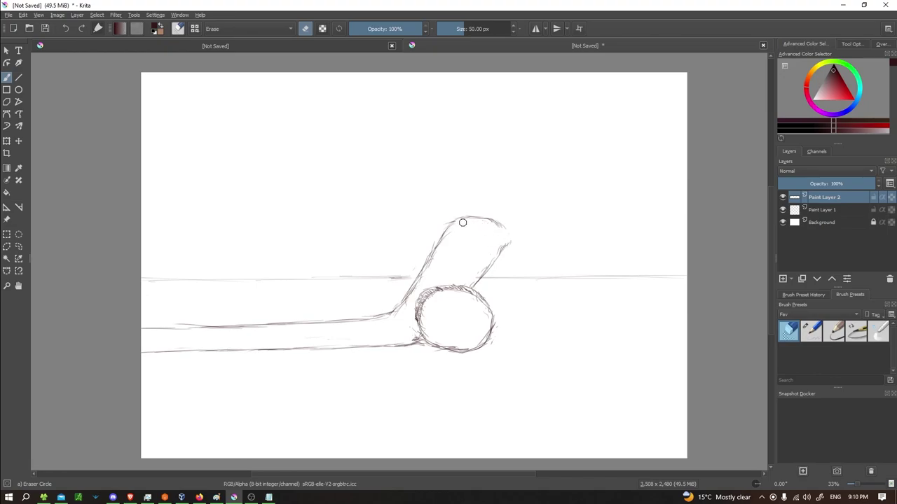
pyautogui.click(812, 334)
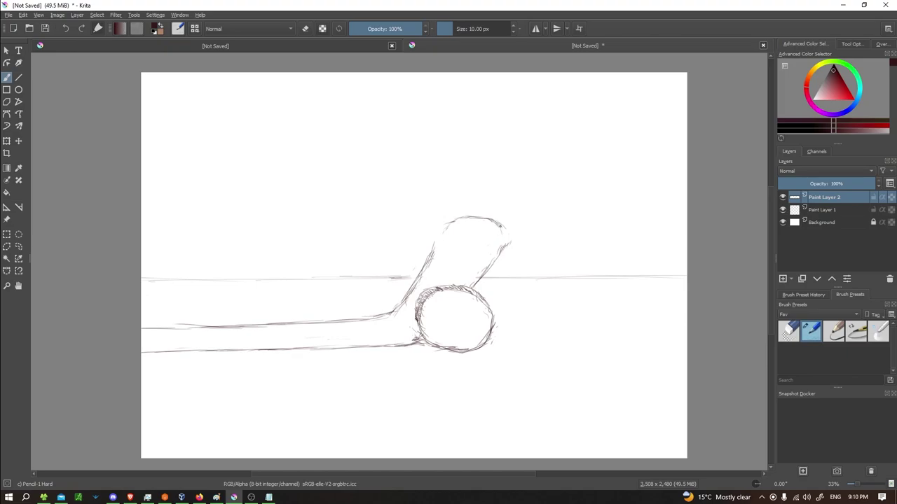
pyautogui.moveTo(502, 227)
pyautogui.mouseDown()
pyautogui.moveTo(504, 246)
pyautogui.moveTo(477, 271)
pyautogui.mouseUp()
pyautogui.moveTo(455, 222); pyautogui.dragTo(434, 247)
pyautogui.click(788, 331)
pyautogui.moveTo(506, 250); pyautogui.dragTo(482, 271)
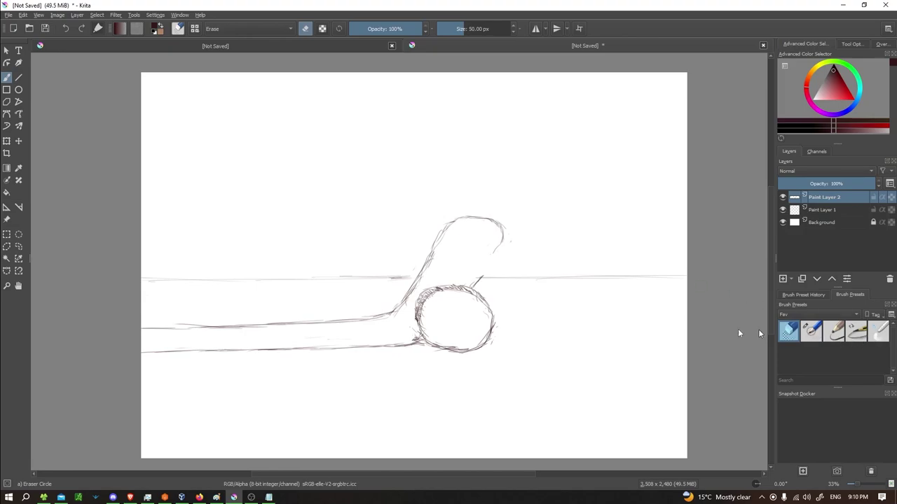
pyautogui.click(811, 331)
pyautogui.moveTo(501, 241); pyautogui.dragTo(471, 286)
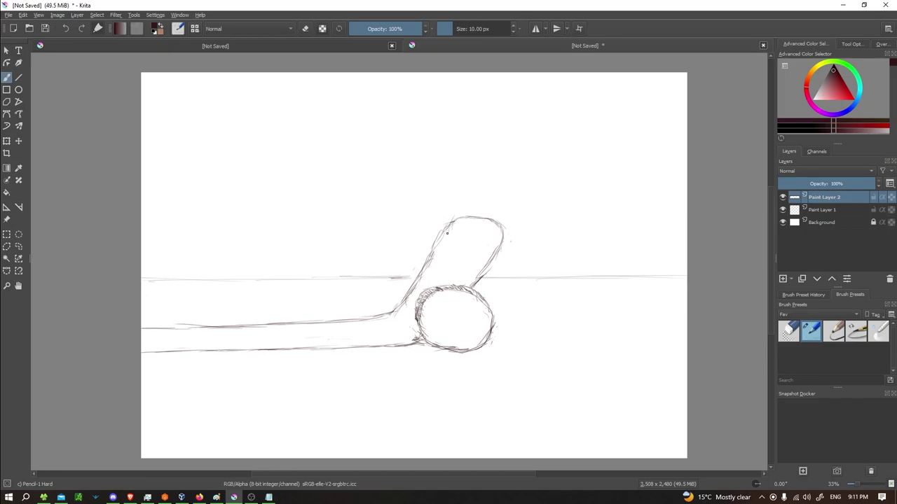
# Darken the stick's left outline, then erase and redraw its rough upper-left curve.
pyautogui.moveTo(447, 231)
pyautogui.mouseDown()
pyautogui.moveTo(421, 289)
pyautogui.moveTo(381, 319)
pyautogui.mouseUp()
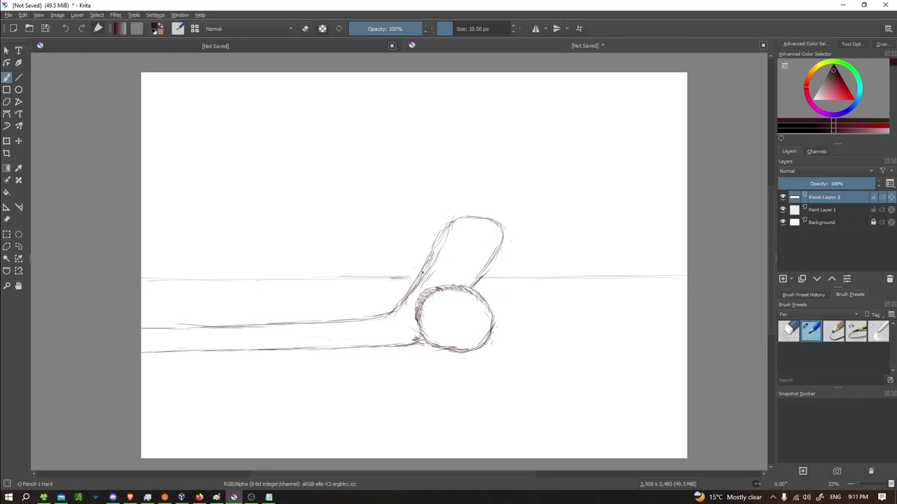
pyautogui.moveTo(422, 273); pyautogui.dragTo(438, 257)
pyautogui.moveTo(453, 222); pyautogui.dragTo(431, 266)
pyautogui.click(788, 331)
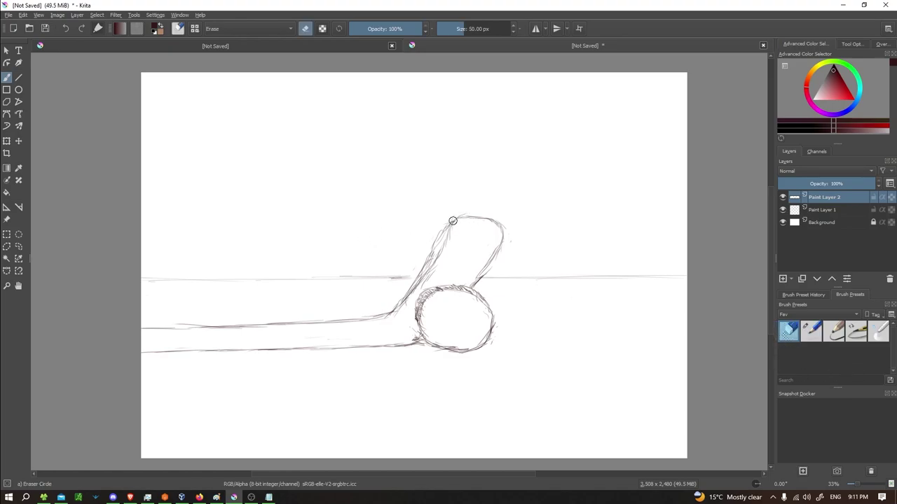
pyautogui.moveTo(453, 219)
pyautogui.mouseDown()
pyautogui.moveTo(410, 289)
pyautogui.moveTo(435, 267)
pyautogui.mouseUp()
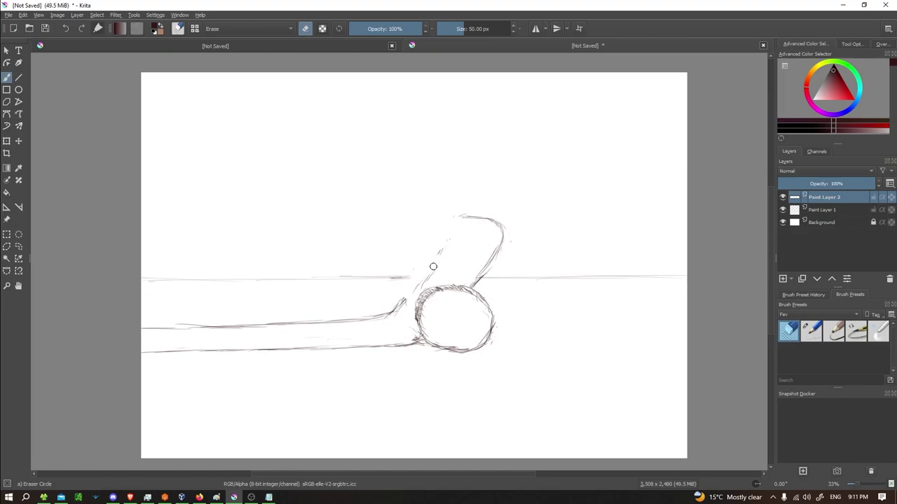
pyautogui.click(813, 331)
pyautogui.moveTo(468, 214)
pyautogui.mouseDown()
pyautogui.moveTo(442, 226)
pyautogui.moveTo(427, 286)
pyautogui.moveTo(405, 303)
pyautogui.moveTo(414, 293)
pyautogui.mouseUp()
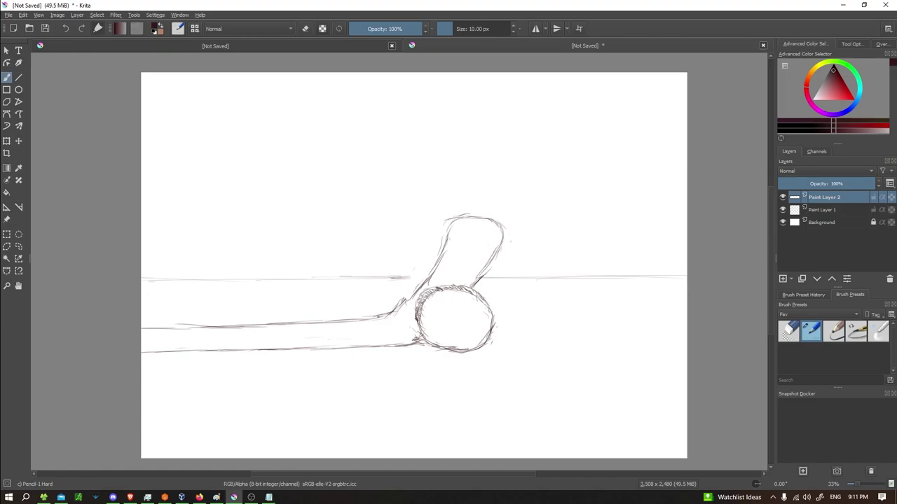
# Darken the blade's lower edge and redraw the shape's left edge where it meets the puck.
pyautogui.moveTo(382, 316); pyautogui.dragTo(423, 293)
pyautogui.click(789, 332)
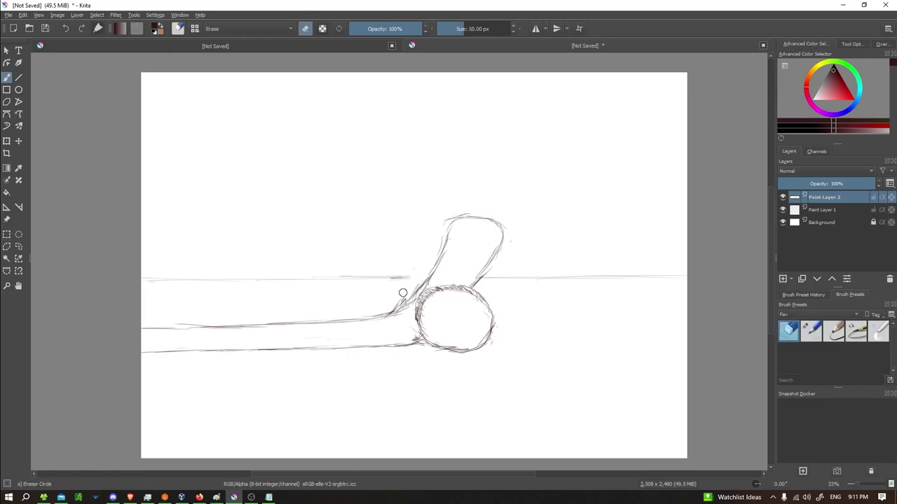
pyautogui.moveTo(431, 283); pyautogui.dragTo(403, 299)
pyautogui.click(812, 332)
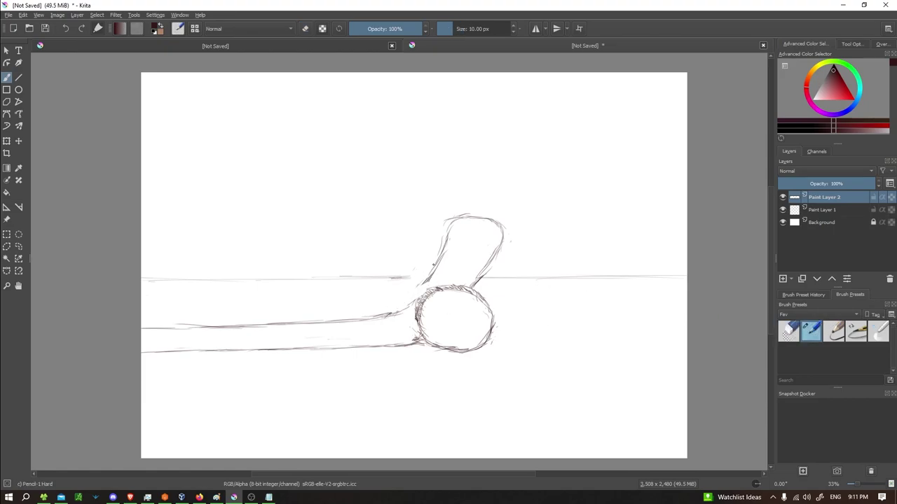
pyautogui.moveTo(435, 264)
pyautogui.mouseDown()
pyautogui.moveTo(414, 298)
pyautogui.moveTo(389, 317)
pyautogui.mouseUp()
# Join the stick outline to the puck, sketch its top edge, and erase the rough top-left part.
pyautogui.moveTo(404, 313); pyautogui.dragTo(415, 322)
pyautogui.moveTo(450, 229); pyautogui.dragTo(503, 251)
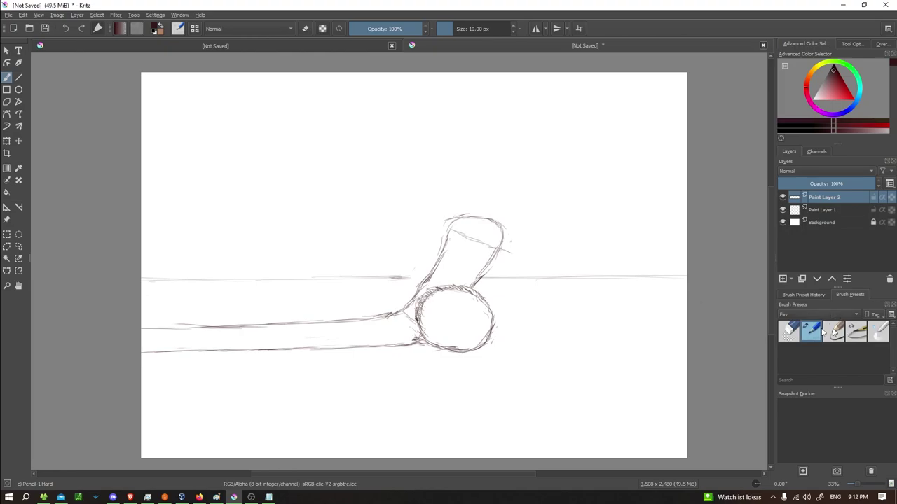
pyautogui.click(787, 332)
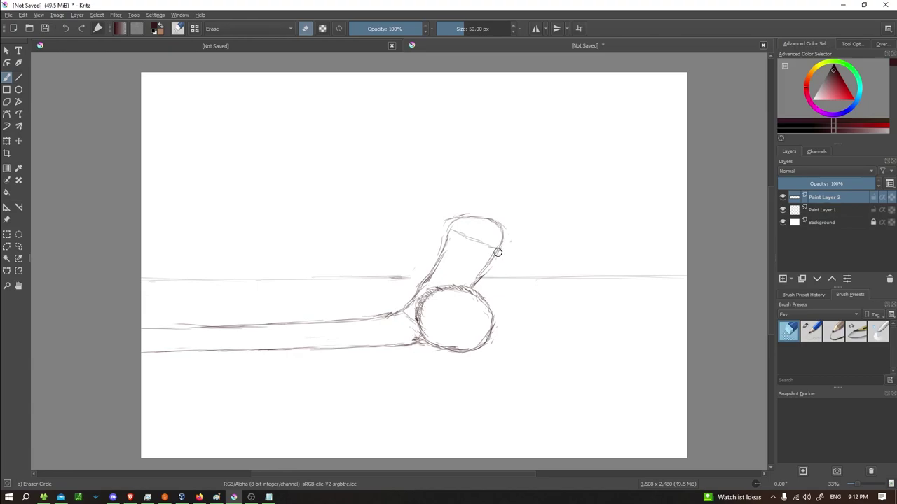
pyautogui.moveTo(467, 216)
pyautogui.mouseDown()
pyautogui.moveTo(448, 220)
pyautogui.moveTo(502, 226)
pyautogui.mouseUp()
# Redraw and reinforce the curved top edge of the stick, then mark a band line below it.
pyautogui.click(812, 338)
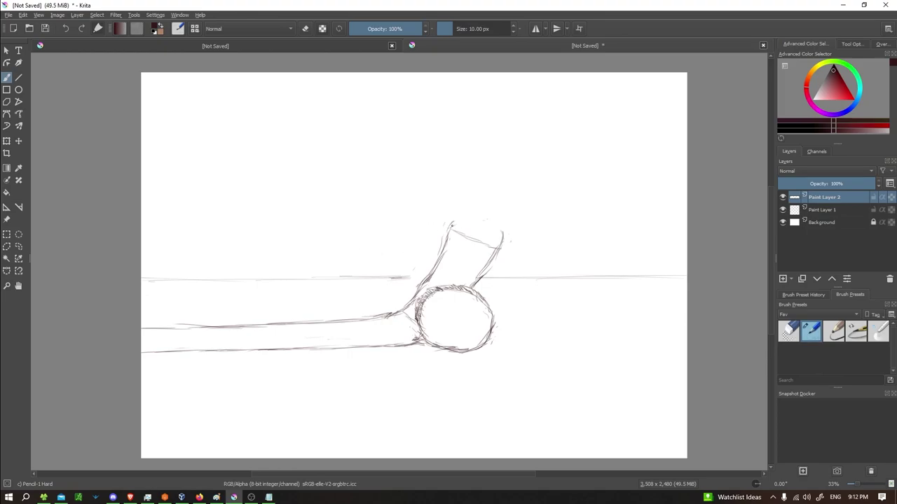
pyautogui.moveTo(452, 225)
pyautogui.mouseDown()
pyautogui.moveTo(474, 221)
pyautogui.moveTo(505, 236)
pyautogui.mouseUp()
pyautogui.moveTo(461, 221); pyautogui.dragTo(500, 225)
pyautogui.moveTo(446, 244)
pyautogui.mouseDown()
pyautogui.moveTo(498, 263)
pyautogui.moveTo(464, 267)
pyautogui.moveTo(485, 275)
pyautogui.moveTo(471, 280)
pyautogui.moveTo(451, 277)
pyautogui.moveTo(473, 286)
pyautogui.moveTo(440, 283)
pyautogui.mouseUp()
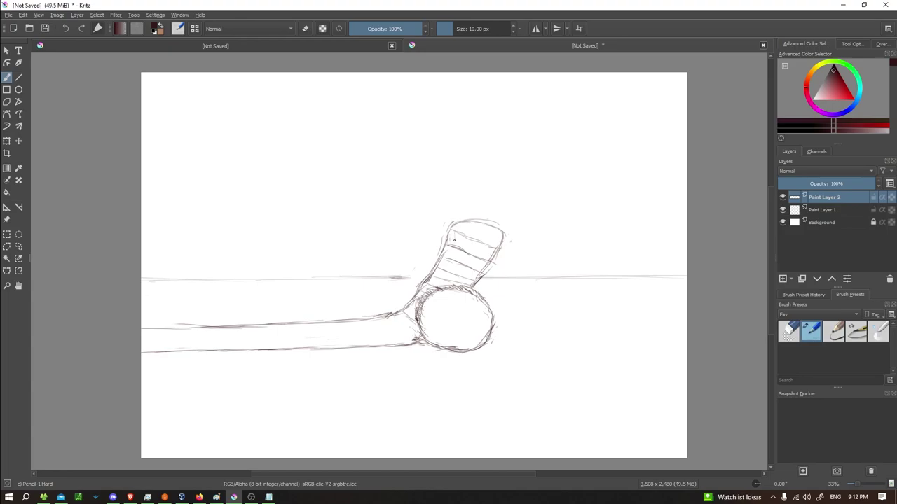
# Hatch the shaft's top, lower and upper tape bands, and add a faint ice mark below the blade.
pyautogui.moveTo(454, 239)
pyautogui.mouseDown()
pyautogui.moveTo(475, 253)
pyautogui.moveTo(482, 245)
pyautogui.moveTo(495, 259)
pyautogui.moveTo(454, 253)
pyautogui.moveTo(475, 265)
pyautogui.mouseUp()
pyautogui.moveTo(446, 262); pyautogui.dragTo(454, 269)
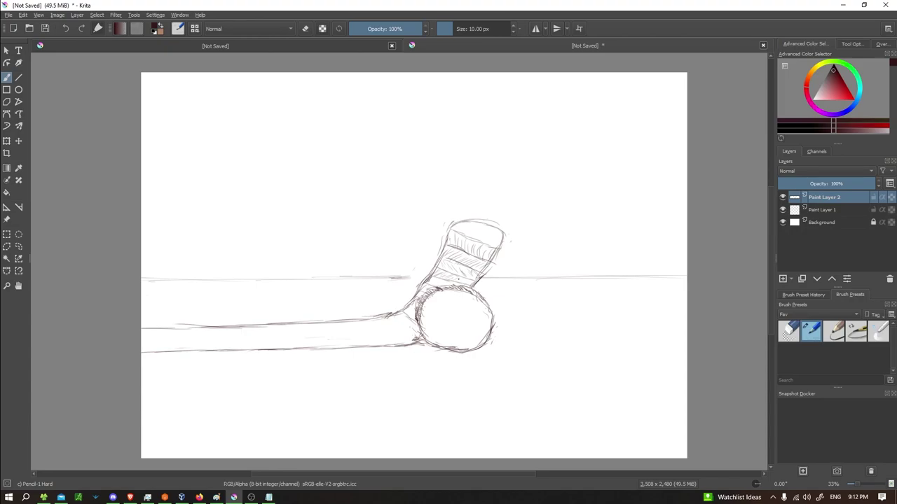
pyautogui.moveTo(431, 283); pyautogui.dragTo(438, 278)
pyautogui.moveTo(448, 267)
pyautogui.mouseDown()
pyautogui.moveTo(436, 270)
pyautogui.moveTo(474, 276)
pyautogui.mouseUp()
pyautogui.moveTo(460, 234); pyautogui.dragTo(494, 250)
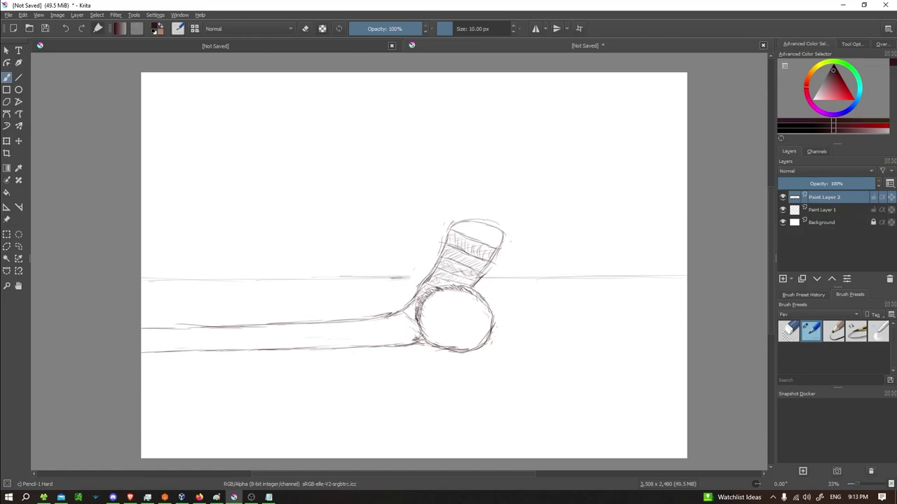
pyautogui.moveTo(297, 367); pyautogui.dragTo(317, 359)
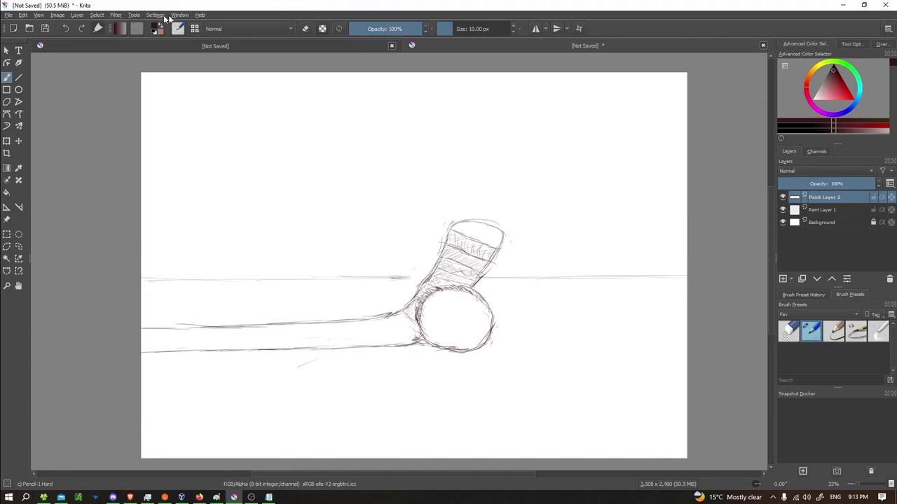
pyautogui.hotkey('alt', 'Tab')
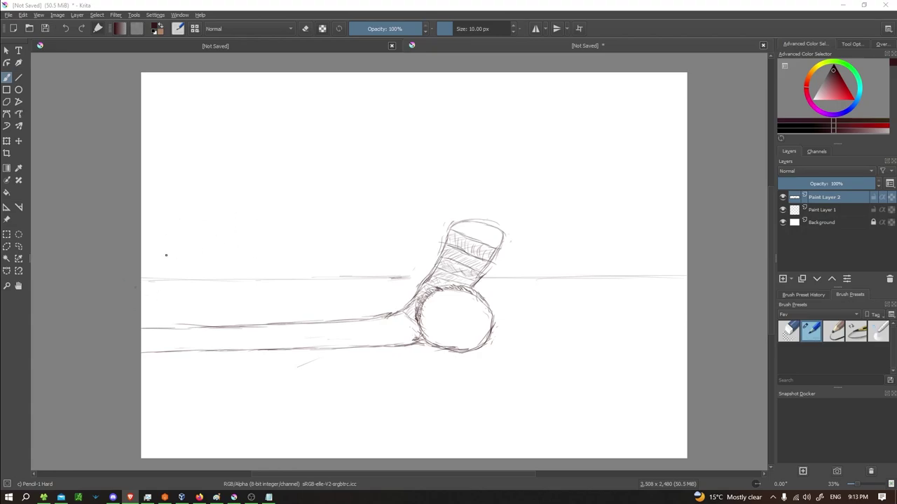
# Sketch short vertical net lines on both sides of the stick and the net's right edge.
pyautogui.moveTo(166, 221)
pyautogui.mouseDown()
pyautogui.moveTo(169, 258)
pyautogui.moveTo(195, 266)
pyautogui.mouseUp()
pyautogui.moveTo(191, 228); pyautogui.dragTo(197, 265)
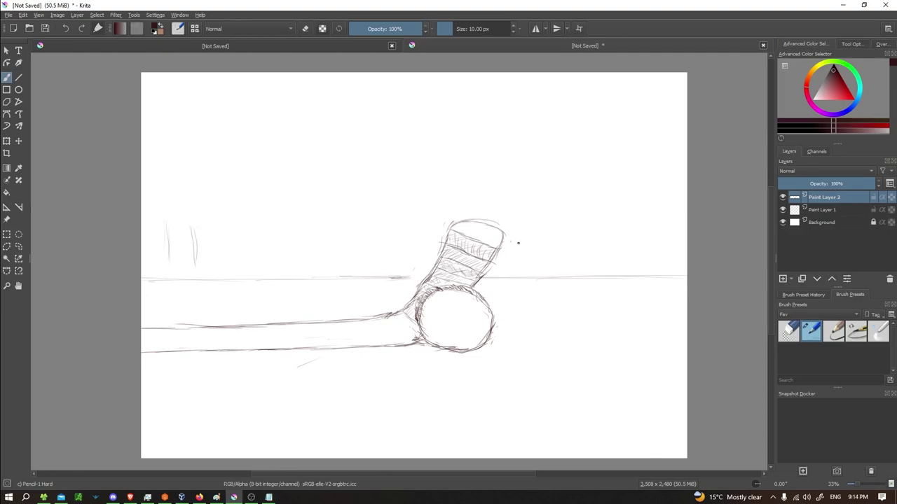
pyautogui.moveTo(528, 235); pyautogui.dragTo(525, 271)
pyautogui.moveTo(541, 217); pyautogui.dragTo(544, 270)
pyautogui.moveTo(515, 232); pyautogui.dragTo(517, 258)
pyautogui.moveTo(683, 210); pyautogui.dragTo(671, 277)
# Sketch the tall right net post from high on the canvas down beside the stick.
pyautogui.moveTo(498, 107); pyautogui.dragTo(499, 148)
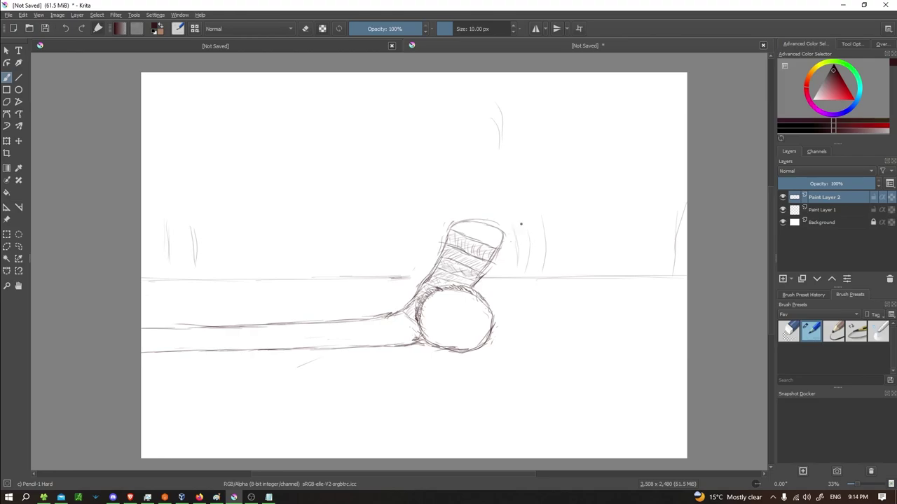
pyautogui.moveTo(519, 224); pyautogui.dragTo(520, 265)
pyautogui.moveTo(506, 155); pyautogui.dragTo(520, 234)
pyautogui.moveTo(534, 105); pyautogui.dragTo(547, 250)
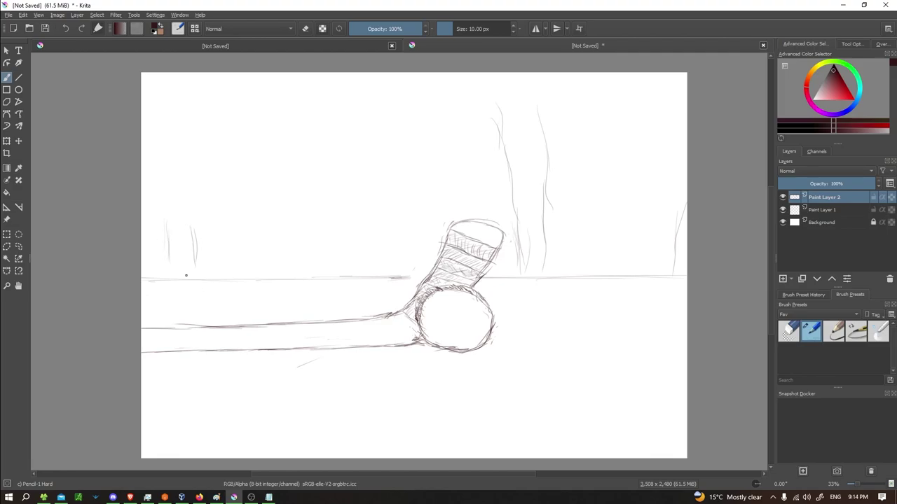
# Draw and reinforce both net posts, then add a long horizontal line behind the stick.
pyautogui.moveTo(196, 116); pyautogui.dragTo(194, 272)
pyautogui.moveTo(165, 117); pyautogui.dragTo(173, 184)
pyautogui.moveTo(179, 172); pyautogui.dragTo(175, 269)
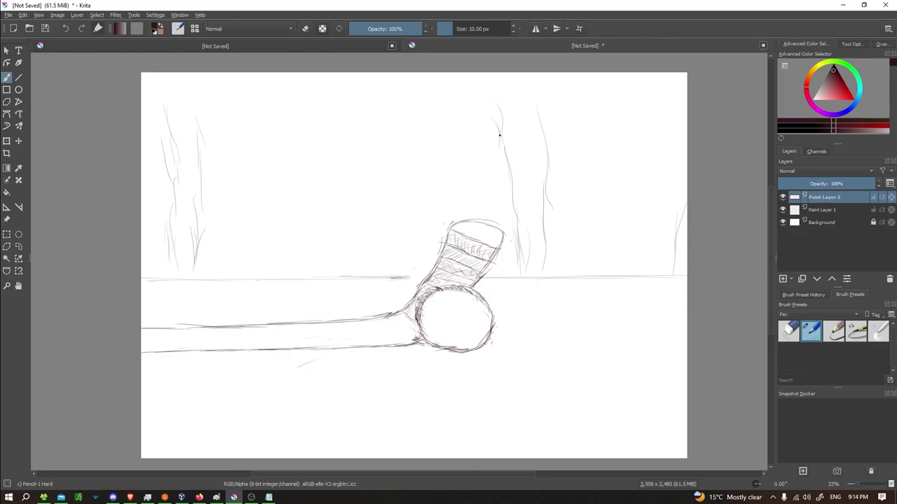
pyautogui.moveTo(500, 142); pyautogui.dragTo(511, 234)
pyautogui.moveTo(144, 261); pyautogui.dragTo(686, 265)
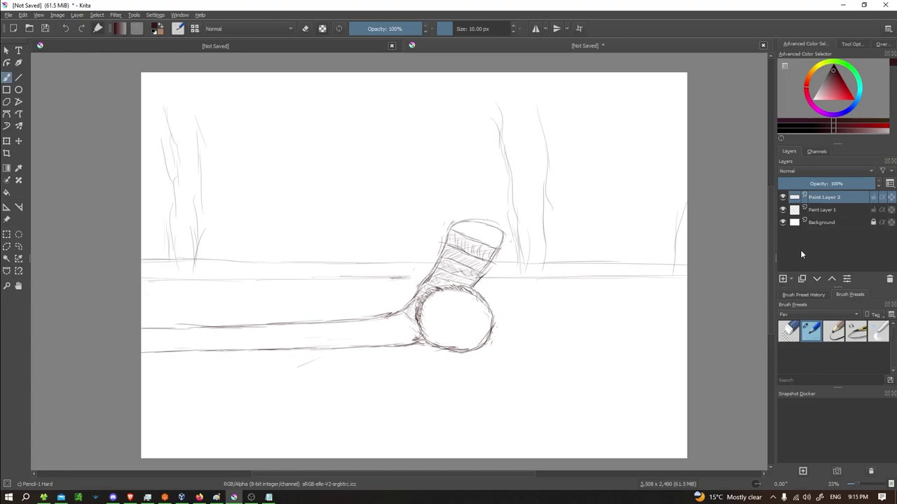
# Erase the horizontal line's left end, then draw a doubled lower bar on both sides of the stick.
pyautogui.click(788, 332)
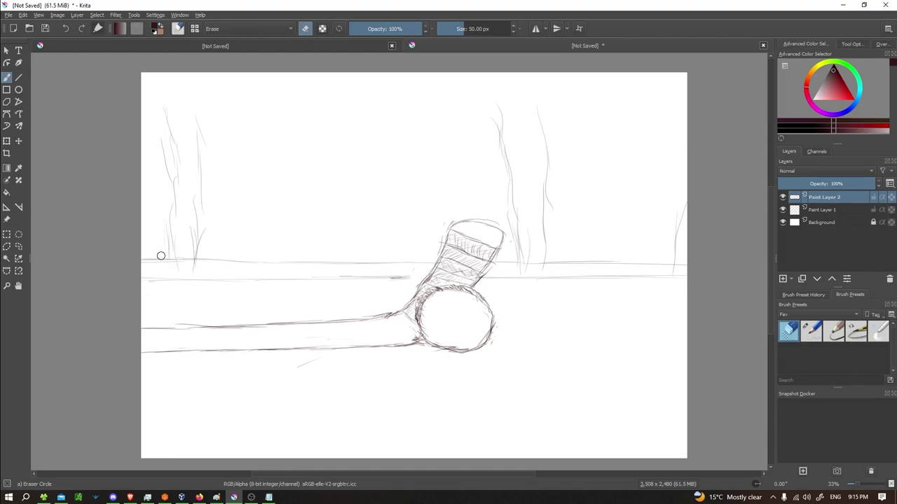
pyautogui.moveTo(161, 257); pyautogui.dragTo(144, 258)
pyautogui.click(810, 330)
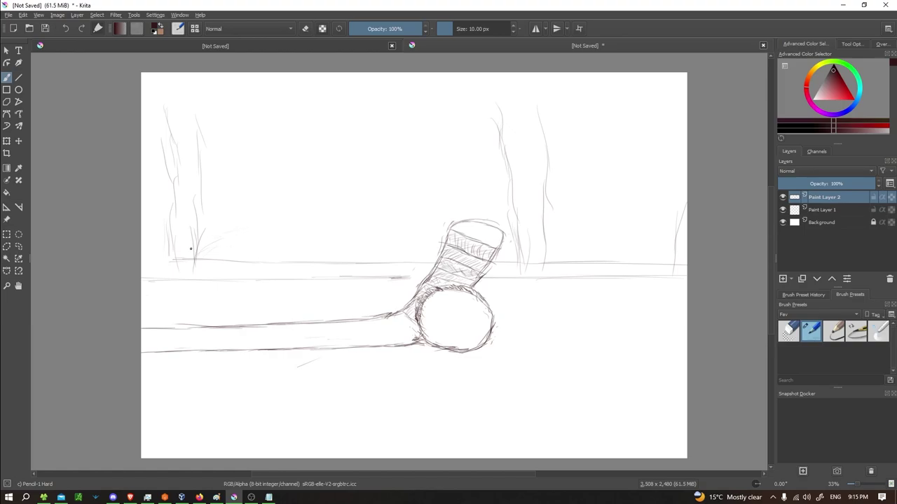
pyautogui.moveTo(212, 237)
pyautogui.mouseDown()
pyautogui.moveTo(195, 243)
pyautogui.moveTo(345, 223)
pyautogui.mouseUp()
pyautogui.moveTo(204, 235); pyautogui.dragTo(437, 228)
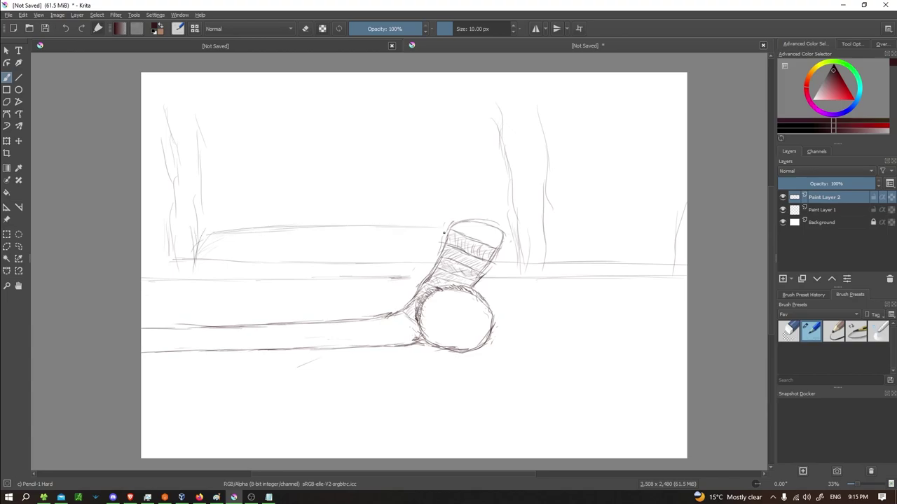
pyautogui.moveTo(217, 236); pyautogui.dragTo(376, 244)
pyautogui.moveTo(210, 230); pyautogui.dragTo(442, 233)
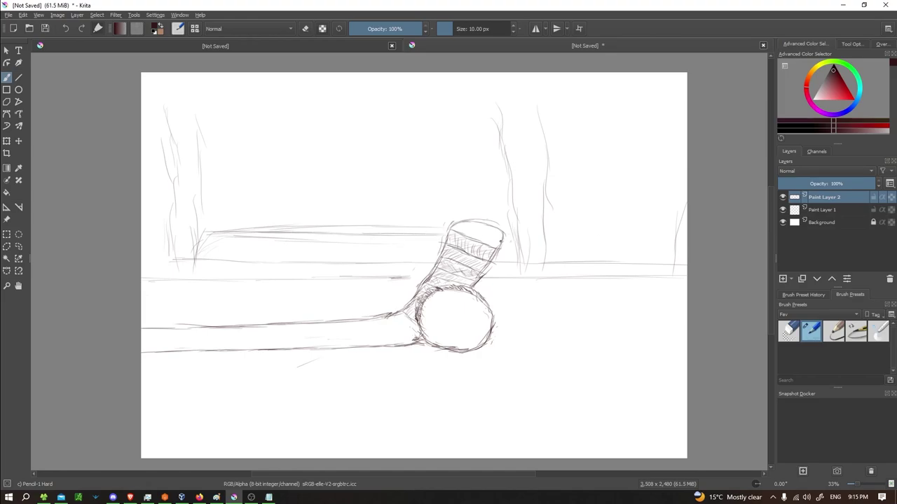
pyautogui.moveTo(572, 240)
pyautogui.mouseDown()
pyautogui.moveTo(561, 239)
pyautogui.moveTo(676, 244)
pyautogui.mouseUp()
# Erase stray bar strokes near the right post, beside the stick and at the right edge.
pyautogui.click(788, 331)
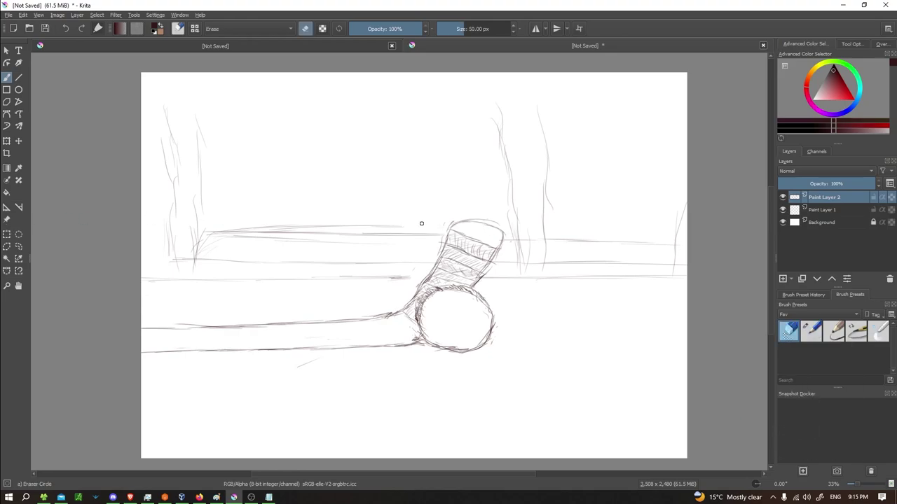
pyautogui.moveTo(420, 225)
pyautogui.mouseDown()
pyautogui.moveTo(234, 226)
pyautogui.moveTo(353, 246)
pyautogui.moveTo(256, 240)
pyautogui.mouseUp()
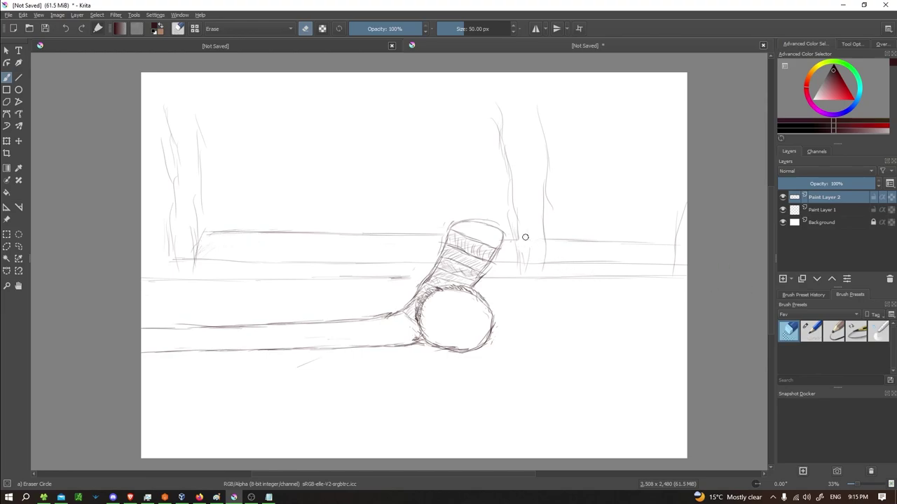
pyautogui.moveTo(541, 245)
pyautogui.mouseDown()
pyautogui.moveTo(517, 262)
pyautogui.moveTo(529, 266)
pyautogui.moveTo(518, 248)
pyautogui.mouseUp()
pyautogui.moveTo(424, 263); pyautogui.dragTo(206, 257)
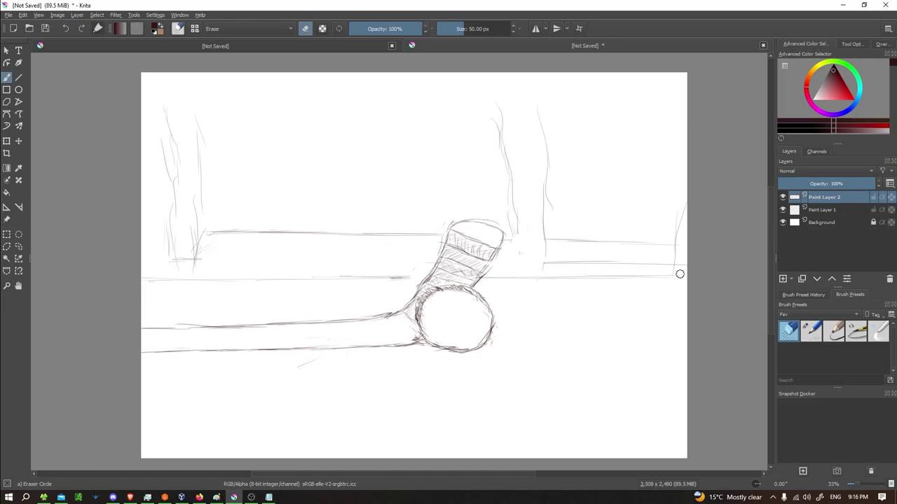
pyautogui.moveTo(649, 264); pyautogui.dragTo(568, 259)
pyautogui.click(810, 331)
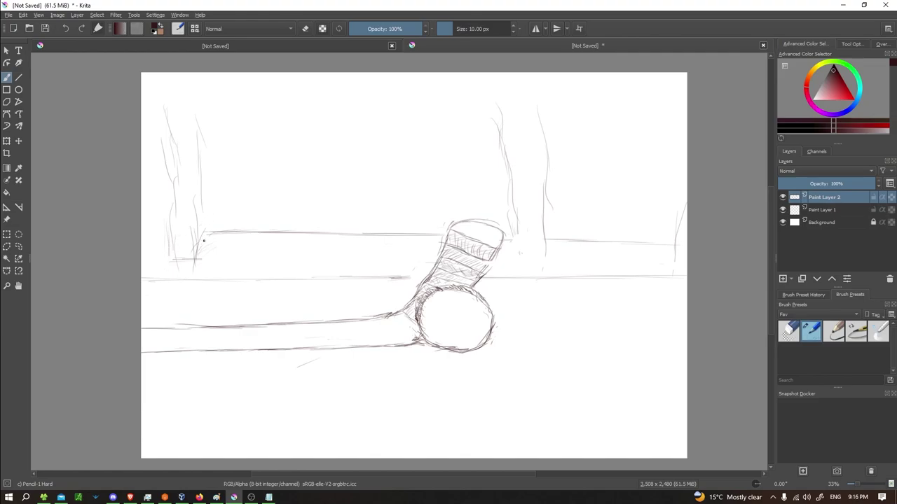
# Darken the left and right post bases, extend the bar rightward, and add a first rising stroke.
pyautogui.moveTo(197, 237)
pyautogui.mouseDown()
pyautogui.moveTo(189, 271)
pyautogui.moveTo(164, 277)
pyautogui.mouseUp()
pyautogui.moveTo(517, 231); pyautogui.dragTo(516, 276)
pyautogui.moveTo(545, 247); pyautogui.dragTo(547, 276)
pyautogui.moveTo(207, 236); pyautogui.dragTo(439, 238)
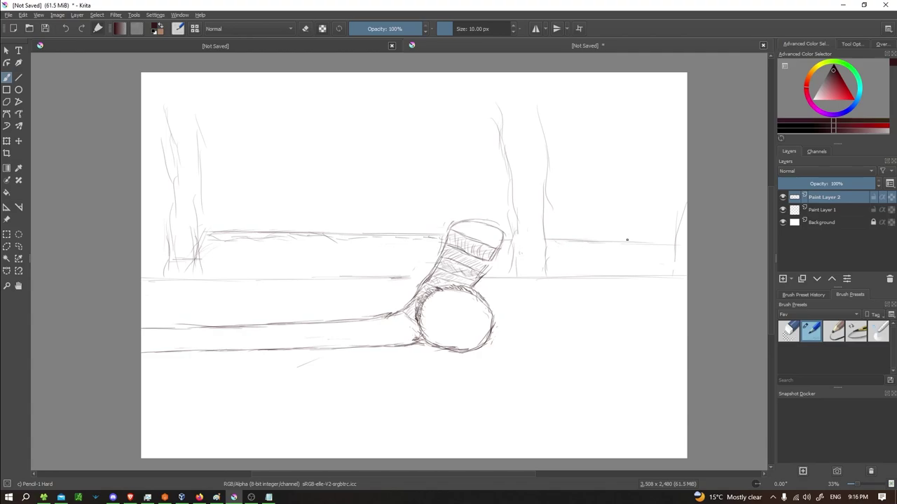
pyautogui.moveTo(629, 241); pyautogui.dragTo(657, 246)
pyautogui.moveTo(208, 228); pyautogui.dragTo(300, 197)
# Hatch the lower net with parallel up-right strokes, including the area above the taped blade.
pyautogui.moveTo(197, 226); pyautogui.dragTo(342, 190)
pyautogui.moveTo(248, 214); pyautogui.dragTo(331, 195)
pyautogui.moveTo(203, 231)
pyautogui.mouseDown()
pyautogui.moveTo(392, 202)
pyautogui.moveTo(449, 170)
pyautogui.mouseUp()
pyautogui.moveTo(337, 205); pyautogui.dragTo(409, 190)
pyautogui.moveTo(297, 231); pyautogui.dragTo(394, 206)
pyautogui.moveTo(336, 227); pyautogui.dragTo(413, 207)
pyautogui.moveTo(365, 228)
pyautogui.mouseDown()
pyautogui.moveTo(440, 215)
pyautogui.moveTo(446, 227)
pyautogui.mouseUp()
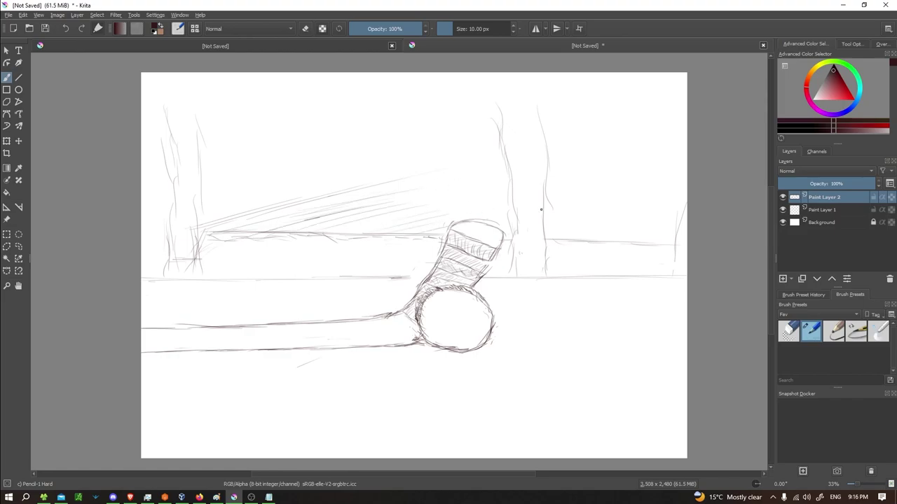
pyautogui.moveTo(507, 230); pyautogui.dragTo(524, 225)
pyautogui.moveTo(435, 220); pyautogui.dragTo(510, 205)
pyautogui.moveTo(391, 225); pyautogui.dragTo(540, 195)
pyautogui.moveTo(384, 213)
pyautogui.mouseDown()
pyautogui.moveTo(542, 183)
pyautogui.moveTo(476, 185)
pyautogui.mouseUp()
# Add long rising hatch lines from the left post across the middle and upper net.
pyautogui.moveTo(357, 202)
pyautogui.mouseDown()
pyautogui.moveTo(504, 178)
pyautogui.moveTo(456, 176)
pyautogui.mouseUp()
pyautogui.moveTo(206, 206); pyautogui.dragTo(484, 167)
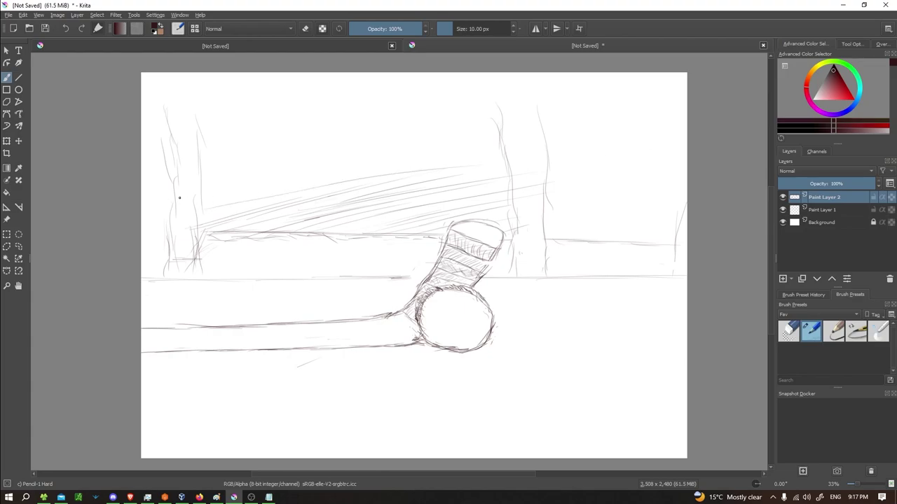
pyautogui.moveTo(198, 199); pyautogui.dragTo(483, 161)
pyautogui.moveTo(210, 179); pyautogui.dragTo(536, 146)
pyautogui.moveTo(208, 171); pyautogui.dragTo(582, 134)
pyautogui.moveTo(207, 160); pyautogui.dragTo(573, 121)
pyautogui.moveTo(199, 150); pyautogui.dragTo(502, 120)
pyautogui.moveTo(196, 140); pyautogui.dragTo(372, 116)
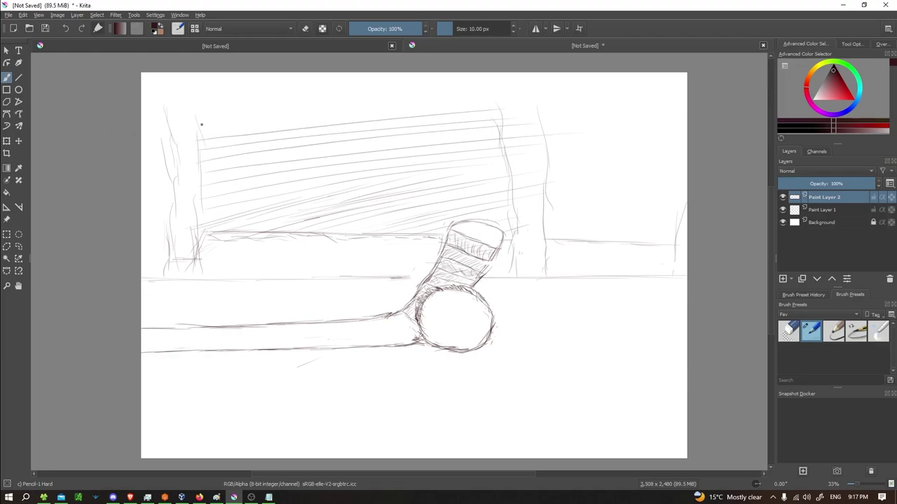
pyautogui.moveTo(199, 132); pyautogui.dragTo(519, 98)
pyautogui.moveTo(195, 125); pyautogui.dragTo(493, 96)
pyautogui.moveTo(203, 116); pyautogui.dragTo(581, 79)
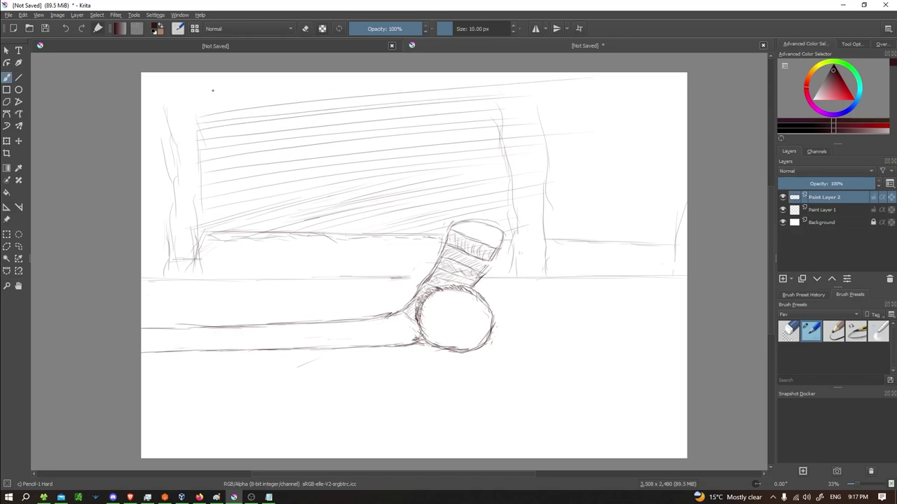
# Mark the hatching's left edge, add vertical strokes by the right post, and hatch the net's top.
pyautogui.moveTo(202, 74)
pyautogui.mouseDown()
pyautogui.moveTo(196, 117)
pyautogui.moveTo(168, 110)
pyautogui.mouseUp()
pyautogui.moveTo(501, 79); pyautogui.dragTo(502, 111)
pyautogui.moveTo(542, 77); pyautogui.dragTo(543, 110)
pyautogui.moveTo(198, 101); pyautogui.dragTo(426, 79)
pyautogui.moveTo(205, 90); pyautogui.dragTo(357, 72)
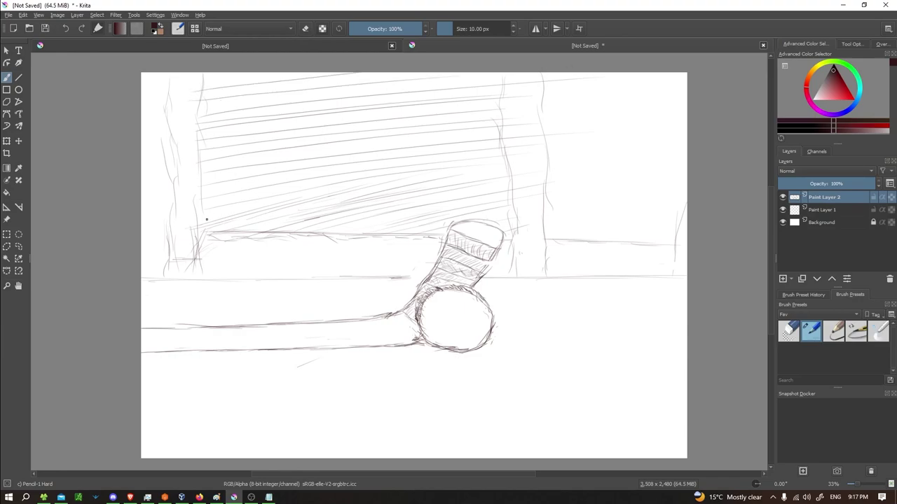
# Strengthen the lower bar and add the first down-right cross-hatch strokes over the net.
pyautogui.moveTo(207, 231); pyautogui.dragTo(275, 236)
pyautogui.moveTo(193, 194); pyautogui.dragTo(331, 232)
pyautogui.moveTo(213, 192); pyautogui.dragTo(405, 217)
pyautogui.moveTo(191, 174); pyautogui.dragTo(428, 201)
# Lay long cross strokes over the net's hatching, reaching up to its top edge.
pyautogui.moveTo(179, 163); pyautogui.dragTo(476, 184)
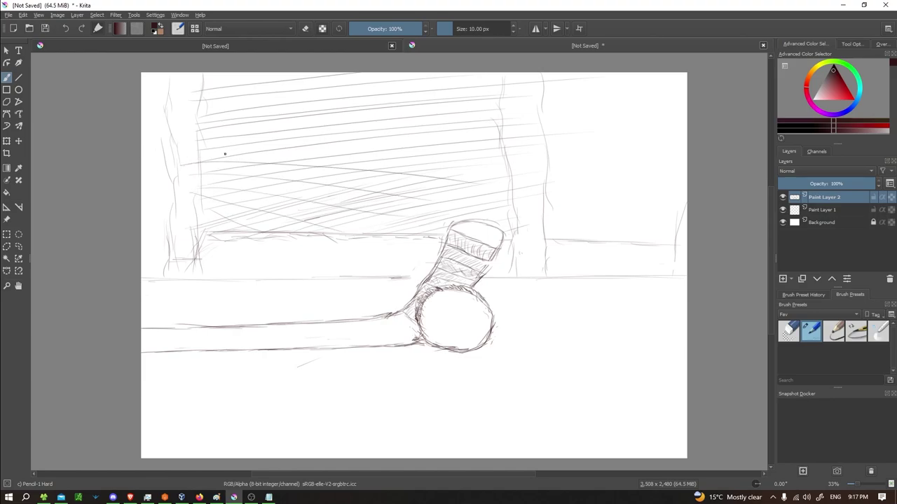
pyautogui.moveTo(182, 147); pyautogui.dragTo(627, 166)
pyautogui.moveTo(241, 129); pyautogui.dragTo(406, 125)
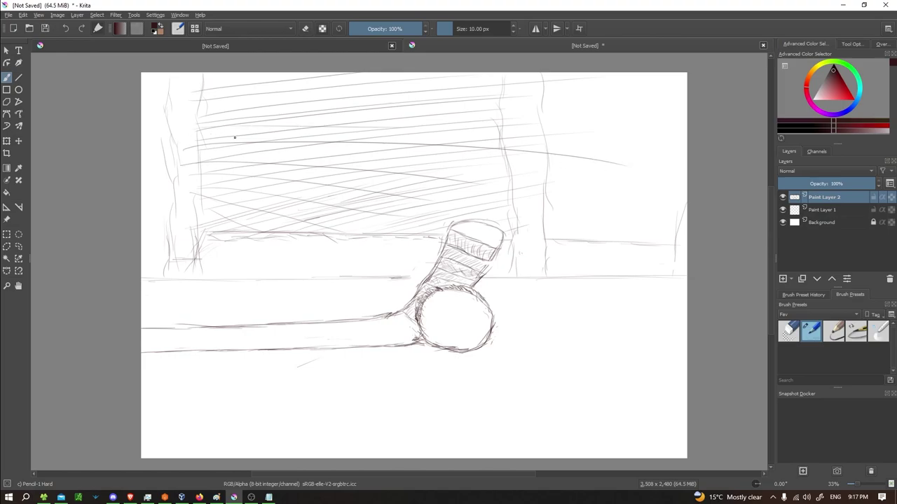
pyautogui.moveTo(176, 129); pyautogui.dragTo(530, 112)
pyautogui.moveTo(168, 88); pyautogui.dragTo(471, 109)
pyautogui.moveTo(210, 76); pyautogui.dragTo(687, 94)
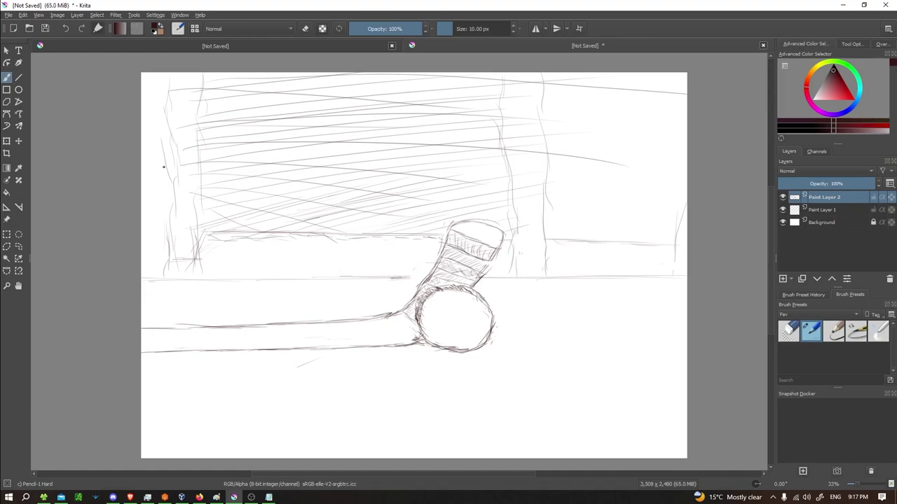
# Fill the net with many near-horizontal lines spanning between the posts.
pyautogui.moveTo(164, 167); pyautogui.dragTo(501, 169)
pyautogui.moveTo(175, 126); pyautogui.dragTo(608, 147)
pyautogui.moveTo(172, 103); pyautogui.dragTo(615, 127)
pyautogui.moveTo(243, 82); pyautogui.dragTo(658, 102)
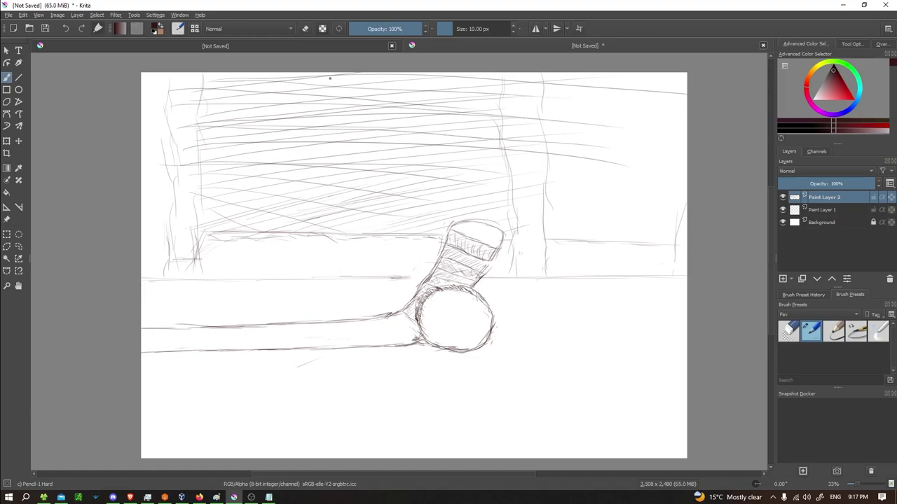
pyautogui.moveTo(321, 79); pyautogui.dragTo(585, 89)
pyautogui.moveTo(202, 145); pyautogui.dragTo(600, 165)
pyautogui.moveTo(212, 172); pyautogui.dragTo(542, 207)
pyautogui.moveTo(178, 151); pyautogui.dragTo(610, 188)
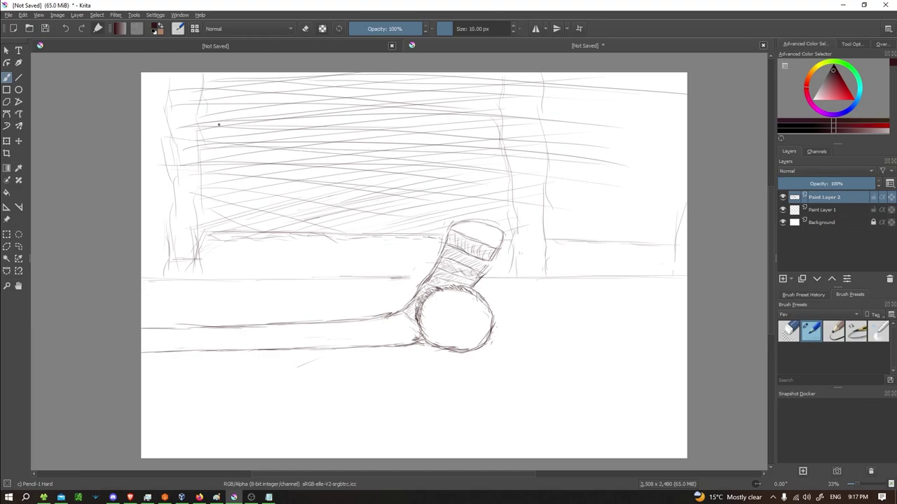
pyautogui.moveTo(217, 125); pyautogui.dragTo(660, 152)
pyautogui.moveTo(229, 108); pyautogui.dragTo(496, 133)
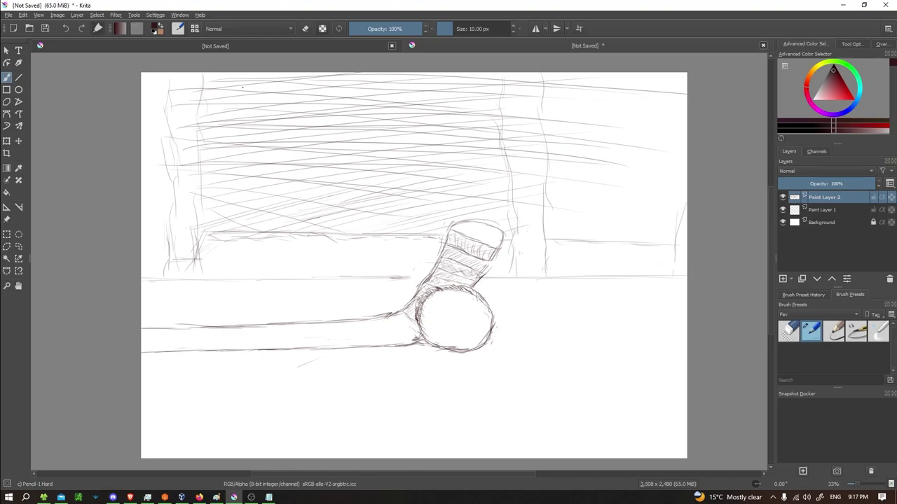
# Draw diagonal upper-right to lower-left strokes starting at the net's upper left and moving rightward.
pyautogui.moveTo(280, 74); pyautogui.dragTo(194, 158)
pyautogui.moveTo(318, 73); pyautogui.dragTo(227, 169)
pyautogui.moveTo(315, 102); pyautogui.dragTo(223, 207)
pyautogui.moveTo(377, 73); pyautogui.dragTo(253, 216)
pyautogui.moveTo(394, 76); pyautogui.dragTo(311, 201)
pyautogui.moveTo(416, 93); pyautogui.dragTo(322, 228)
pyautogui.moveTo(479, 73); pyautogui.dragTo(391, 207)
pyautogui.moveTo(482, 88); pyautogui.dragTo(411, 235)
# Add more diagonal strokes on the right and middle, finishing with faint ones at the upper left.
pyautogui.moveTo(527, 152); pyautogui.dragTo(489, 199)
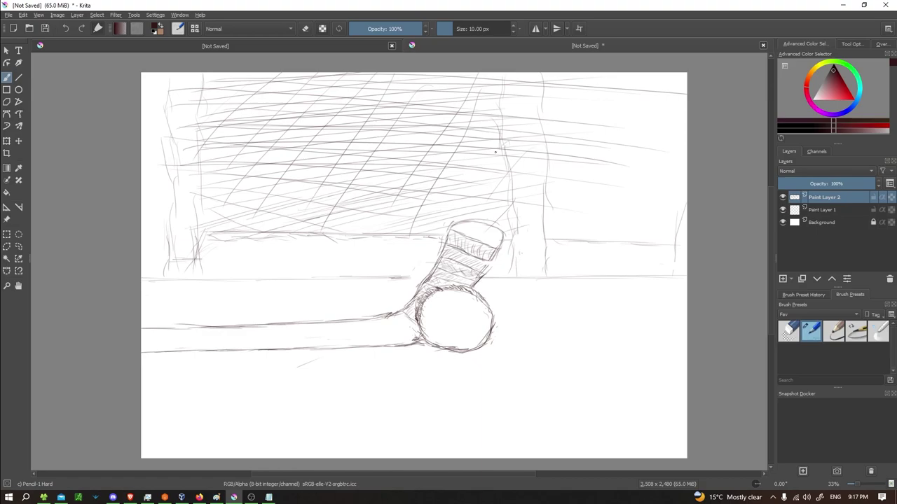
pyautogui.moveTo(489, 159); pyautogui.dragTo(436, 257)
pyautogui.moveTo(435, 92); pyautogui.dragTo(322, 260)
pyautogui.moveTo(455, 72); pyautogui.dragTo(349, 222)
pyautogui.moveTo(364, 82); pyautogui.dragTo(269, 259)
pyautogui.moveTo(349, 79); pyautogui.dragTo(243, 224)
pyautogui.moveTo(310, 80); pyautogui.dragTo(179, 218)
pyautogui.moveTo(293, 86); pyautogui.dragTo(211, 157)
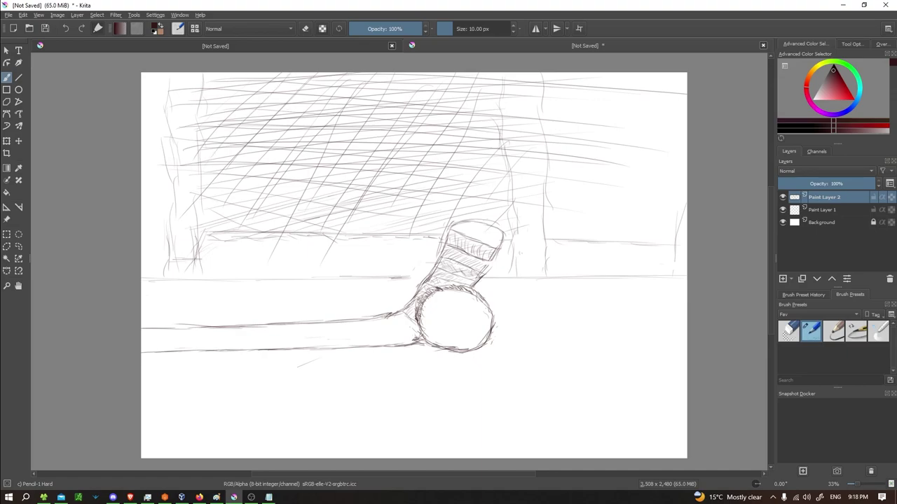
pyautogui.moveTo(246, 83); pyautogui.dragTo(188, 133)
# Erase stray marks below the net, then darken the left post with long vertical lines.
pyautogui.click(790, 335)
pyautogui.moveTo(346, 253)
pyautogui.mouseDown()
pyautogui.moveTo(320, 244)
pyautogui.moveTo(208, 253)
pyautogui.mouseUp()
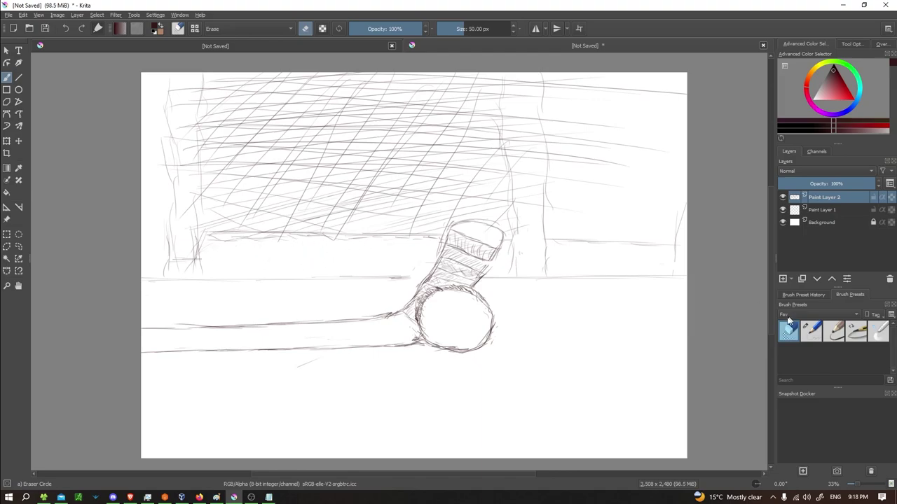
pyautogui.click(811, 332)
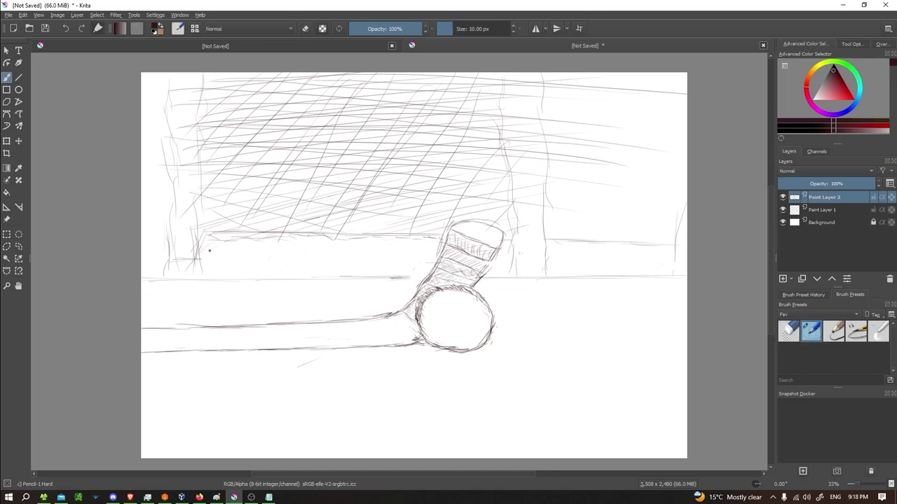
pyautogui.moveTo(199, 204); pyautogui.dragTo(200, 263)
pyautogui.moveTo(173, 73); pyautogui.dragTo(165, 238)
pyautogui.moveTo(173, 190); pyautogui.dragTo(159, 304)
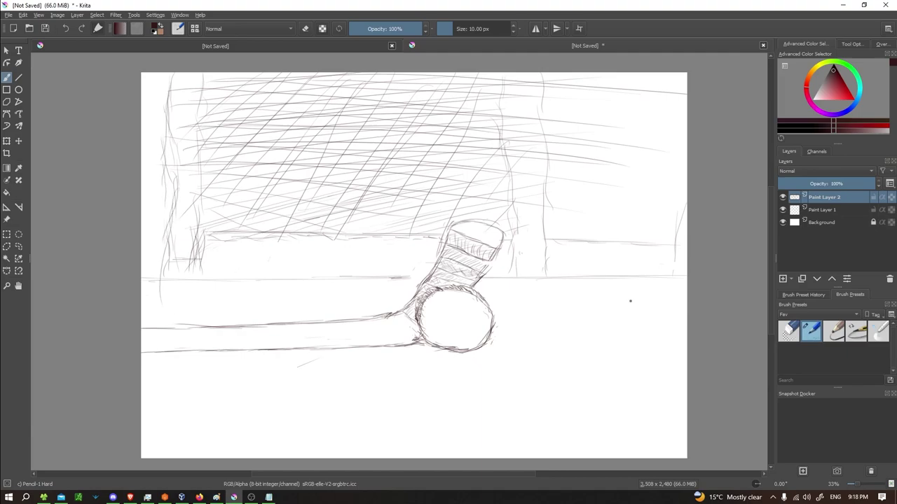
pyautogui.moveTo(208, 232); pyautogui.dragTo(204, 258)
pyautogui.moveTo(204, 72)
pyautogui.mouseDown()
pyautogui.moveTo(193, 150)
pyautogui.moveTo(200, 256)
pyautogui.mouseUp()
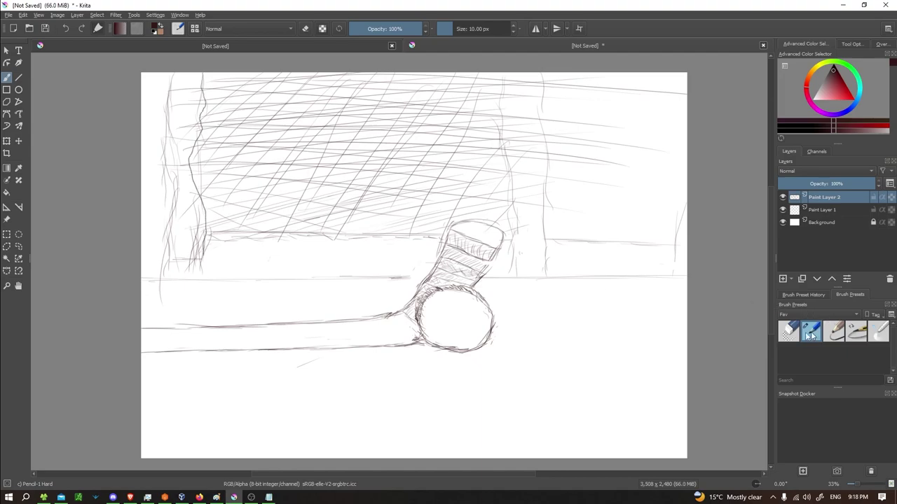
# Extend the net's bottom bar across to the right side.
pyautogui.click(788, 330)
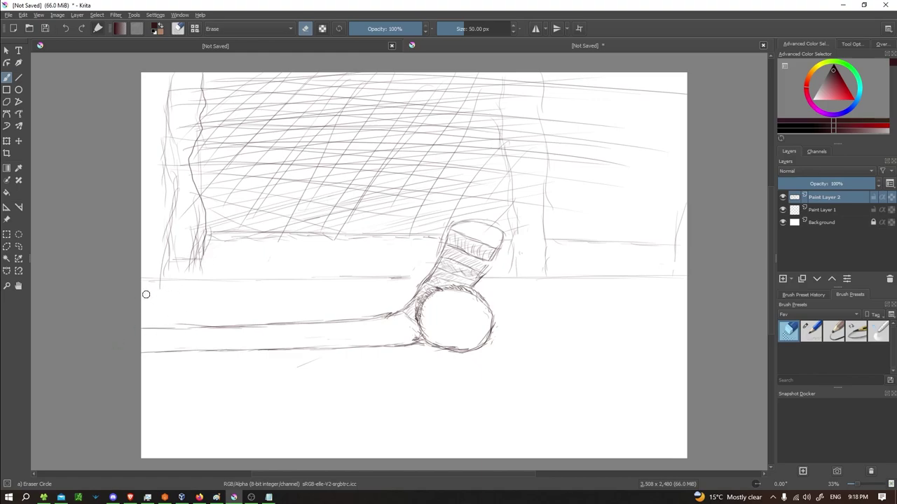
pyautogui.click(810, 335)
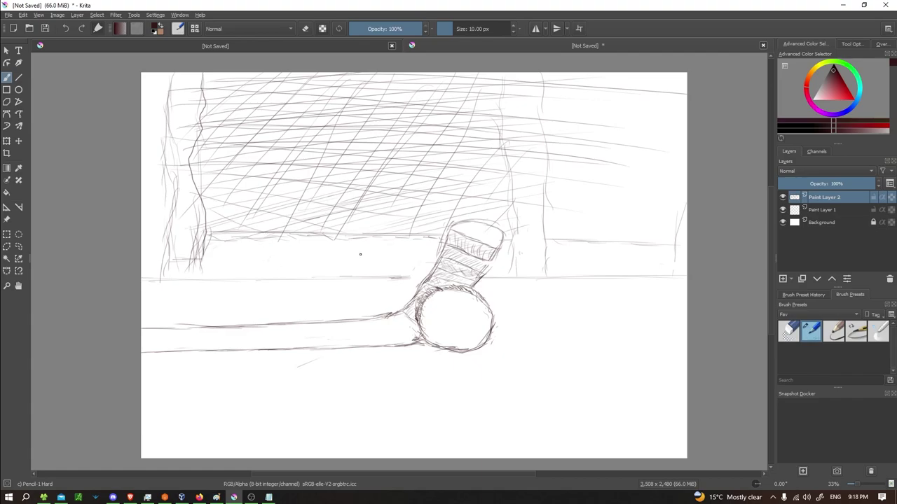
pyautogui.moveTo(340, 235); pyautogui.dragTo(674, 243)
pyautogui.click(803, 294)
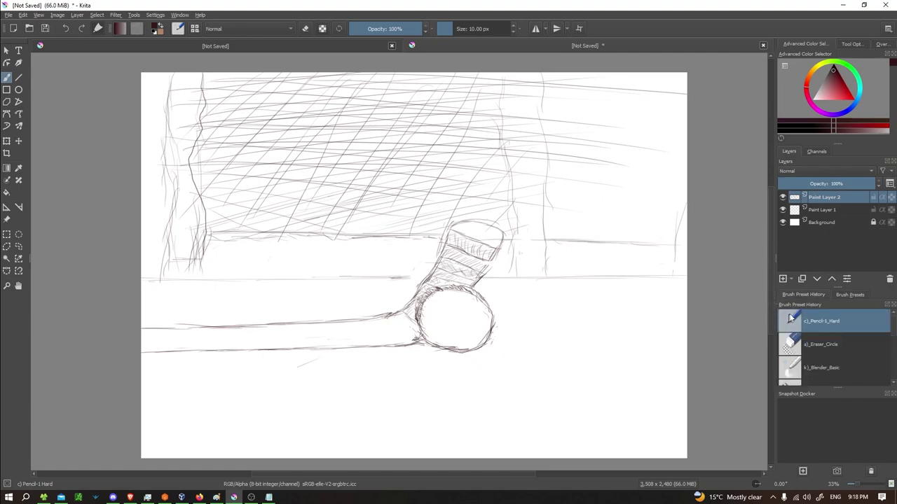
pyautogui.click(791, 342)
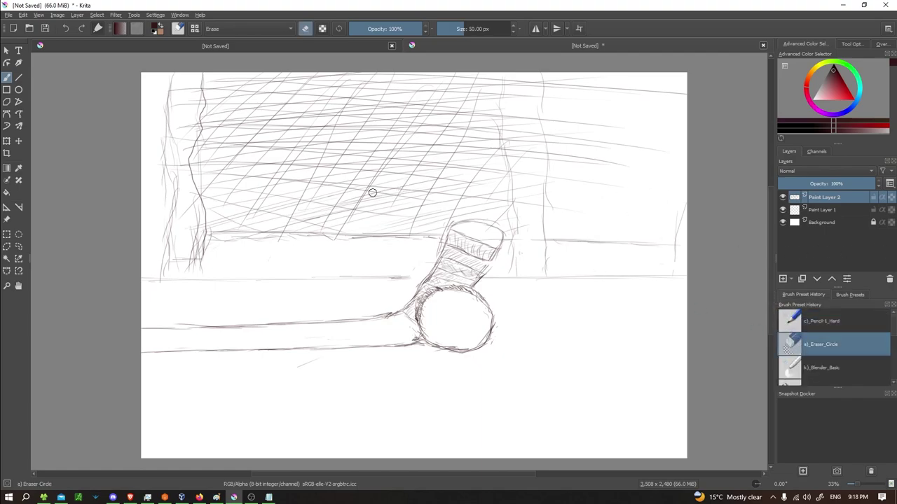
# With Pencil-1 Hard, draw converging hatch lines across the net right of the post, up to the top.
pyautogui.click(805, 320)
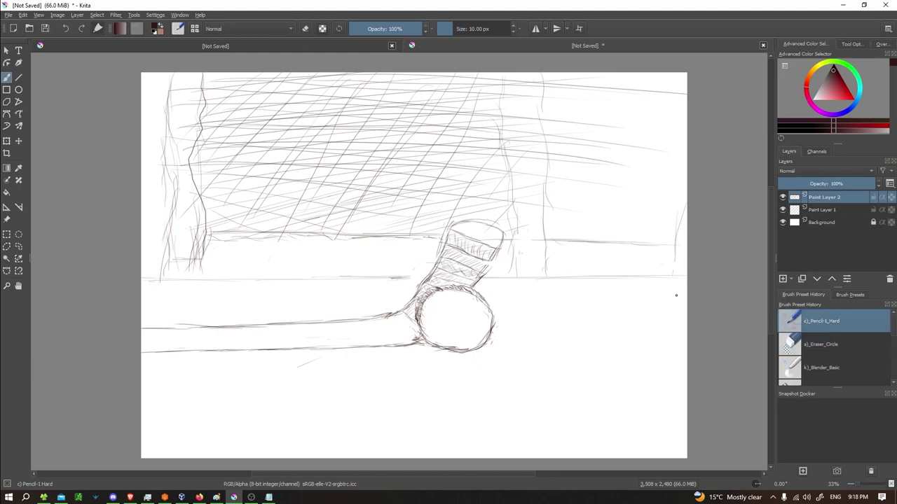
pyautogui.moveTo(555, 238); pyautogui.dragTo(686, 224)
pyautogui.moveTo(526, 233); pyautogui.dragTo(687, 208)
pyautogui.moveTo(538, 216); pyautogui.dragTo(686, 190)
pyautogui.moveTo(558, 205)
pyautogui.mouseDown()
pyautogui.moveTo(687, 182)
pyautogui.moveTo(687, 166)
pyautogui.mouseUp()
pyautogui.moveTo(584, 180); pyautogui.dragTo(687, 158)
pyautogui.moveTo(549, 173)
pyautogui.mouseDown()
pyautogui.moveTo(688, 148)
pyautogui.moveTo(687, 134)
pyautogui.mouseUp()
pyautogui.moveTo(528, 159)
pyautogui.mouseDown()
pyautogui.moveTo(686, 129)
pyautogui.moveTo(687, 112)
pyautogui.mouseUp()
pyautogui.moveTo(563, 126); pyautogui.dragTo(669, 100)
pyautogui.moveTo(597, 108)
pyautogui.mouseDown()
pyautogui.moveTo(687, 88)
pyautogui.moveTo(678, 78)
pyautogui.mouseUp()
pyautogui.moveTo(565, 97); pyautogui.dragTo(686, 73)
pyautogui.moveTo(533, 96); pyautogui.dragTo(622, 73)
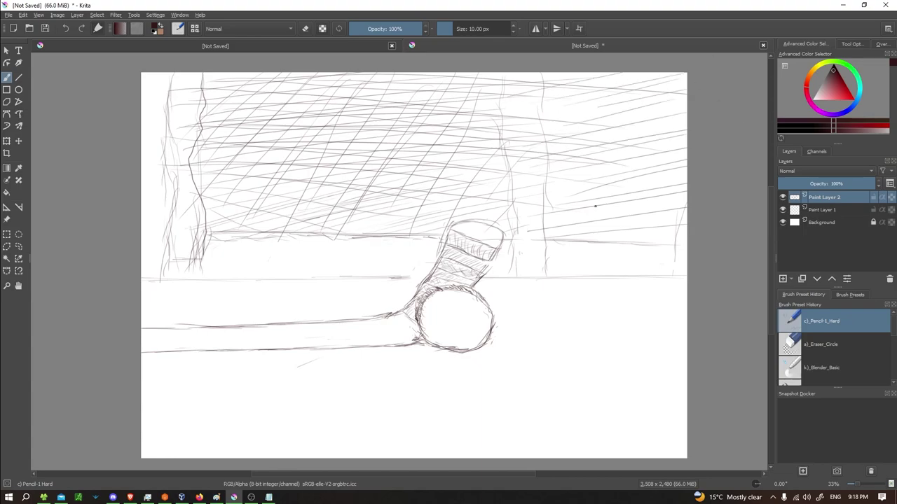
# Cross-hatch the right net with down-sloping lines and faint strokes at the top right.
pyautogui.moveTo(553, 215); pyautogui.dragTo(656, 234)
pyautogui.moveTo(575, 153); pyautogui.dragTo(686, 217)
pyautogui.moveTo(619, 126); pyautogui.dragTo(680, 172)
pyautogui.moveTo(529, 106); pyautogui.dragTo(686, 203)
pyautogui.moveTo(576, 89)
pyautogui.mouseDown()
pyautogui.moveTo(687, 127)
pyautogui.moveTo(687, 100)
pyautogui.mouseUp()
pyautogui.moveTo(622, 75); pyautogui.dragTo(686, 83)
pyautogui.moveTo(543, 101); pyautogui.dragTo(686, 134)
# Densify the right-hand net mesh with additional sloping hatch lines toward the bottom.
pyautogui.moveTo(551, 107); pyautogui.dragTo(687, 161)
pyautogui.moveTo(551, 141); pyautogui.dragTo(683, 204)
pyautogui.moveTo(516, 175); pyautogui.dragTo(687, 228)
pyautogui.moveTo(528, 196); pyautogui.dragTo(681, 246)
pyautogui.moveTo(524, 218); pyautogui.dragTo(628, 234)
pyautogui.moveTo(544, 206); pyautogui.dragTo(650, 230)
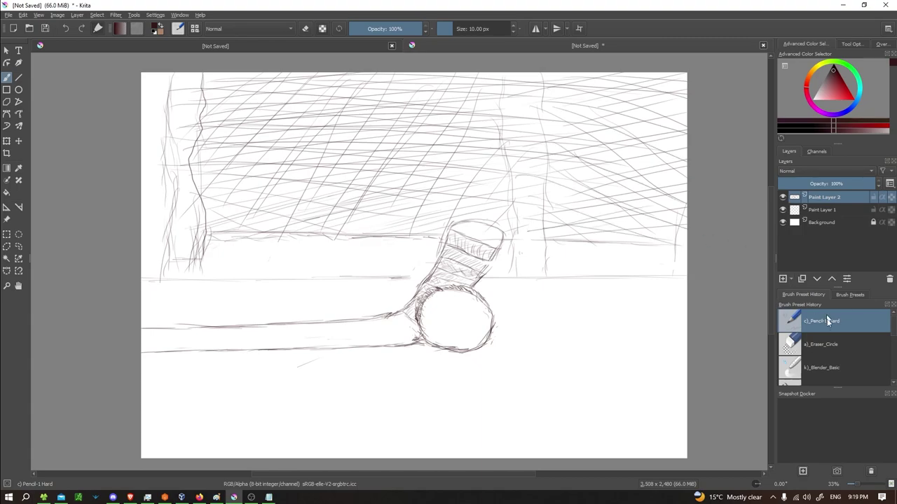
# Erase a vertical strip for the right post and pencil in its two edge lines.
pyautogui.click(794, 341)
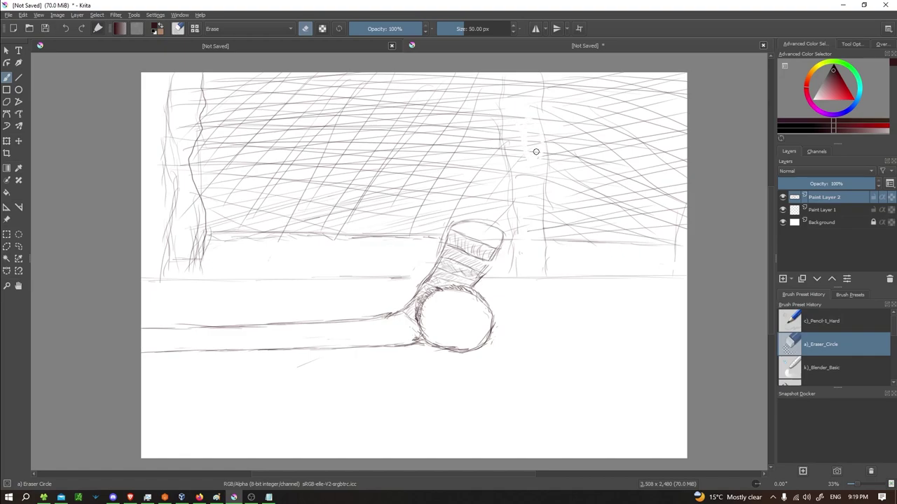
pyautogui.moveTo(535, 145)
pyautogui.mouseDown()
pyautogui.moveTo(528, 101)
pyautogui.moveTo(537, 88)
pyautogui.moveTo(514, 96)
pyautogui.moveTo(516, 85)
pyautogui.moveTo(511, 141)
pyautogui.moveTo(530, 194)
pyautogui.moveTo(539, 152)
pyautogui.moveTo(533, 144)
pyautogui.moveTo(531, 209)
pyautogui.moveTo(547, 244)
pyautogui.moveTo(539, 207)
pyautogui.moveTo(519, 202)
pyautogui.moveTo(522, 220)
pyautogui.moveTo(524, 194)
pyautogui.mouseUp()
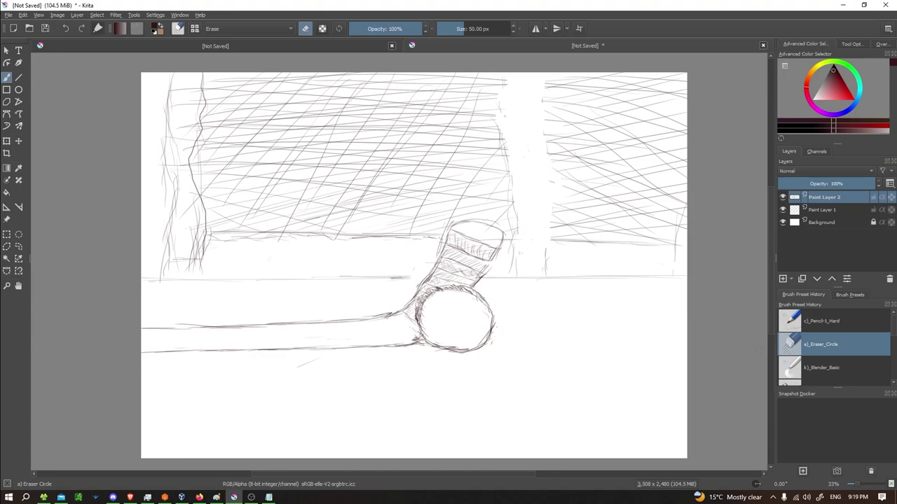
pyautogui.click(790, 326)
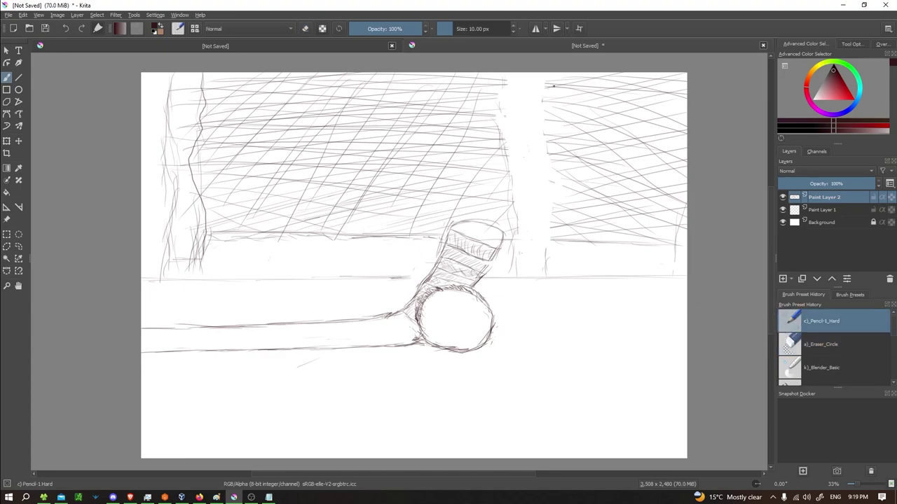
pyautogui.moveTo(538, 83)
pyautogui.mouseDown()
pyautogui.moveTo(538, 166)
pyautogui.moveTo(553, 228)
pyautogui.mouseUp()
pyautogui.moveTo(506, 83); pyautogui.dragTo(512, 248)
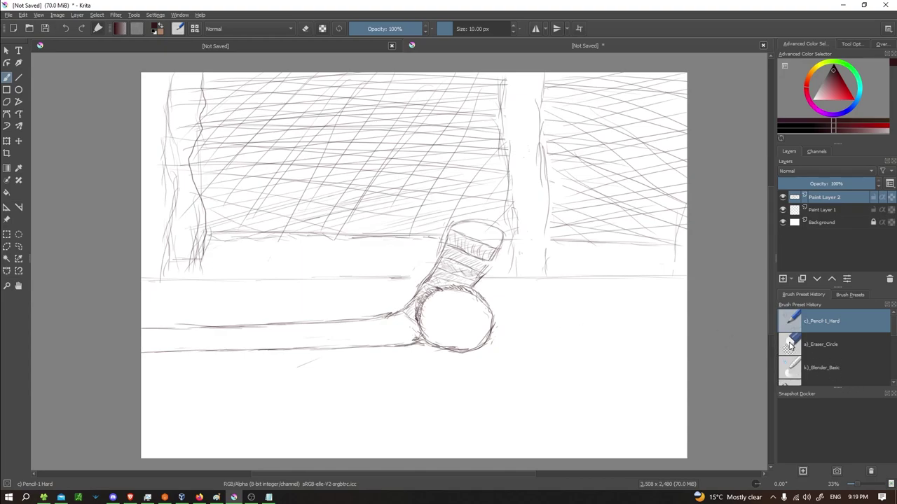
pyautogui.click(790, 344)
# Erase the post edges' lower ends, then shade the puck with diagonal Pencil-1 Hard hatching.
pyautogui.moveTo(513, 264)
pyautogui.mouseDown()
pyautogui.moveTo(535, 274)
pyautogui.moveTo(508, 264)
pyautogui.moveTo(516, 246)
pyautogui.mouseUp()
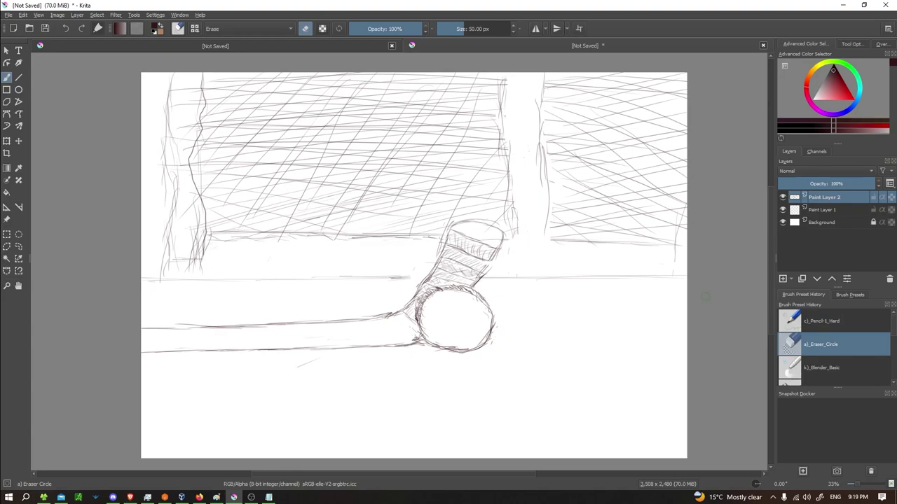
pyautogui.click(802, 319)
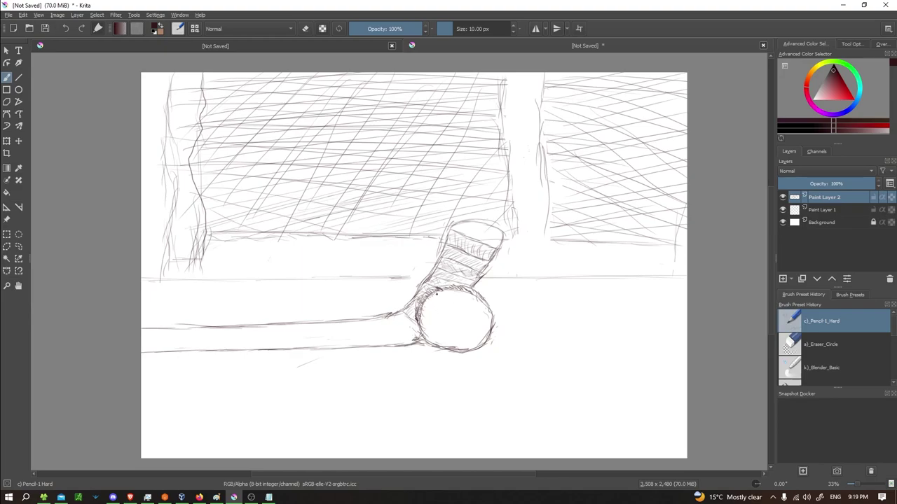
pyautogui.moveTo(427, 301); pyautogui.dragTo(457, 293)
pyautogui.moveTo(414, 319); pyautogui.dragTo(483, 300)
pyautogui.moveTo(425, 338)
pyautogui.mouseDown()
pyautogui.moveTo(481, 308)
pyautogui.moveTo(489, 316)
pyautogui.moveTo(482, 344)
pyautogui.moveTo(493, 324)
pyautogui.moveTo(435, 290)
pyautogui.mouseUp()
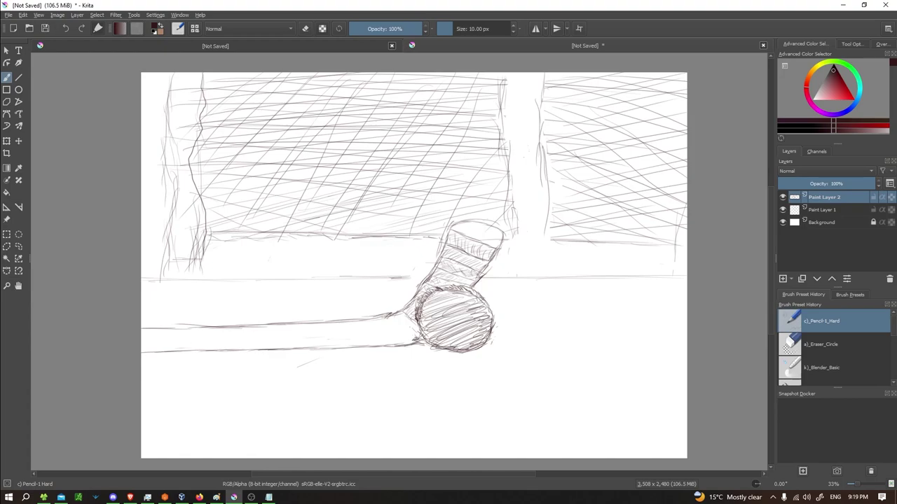
pyautogui.click(784, 344)
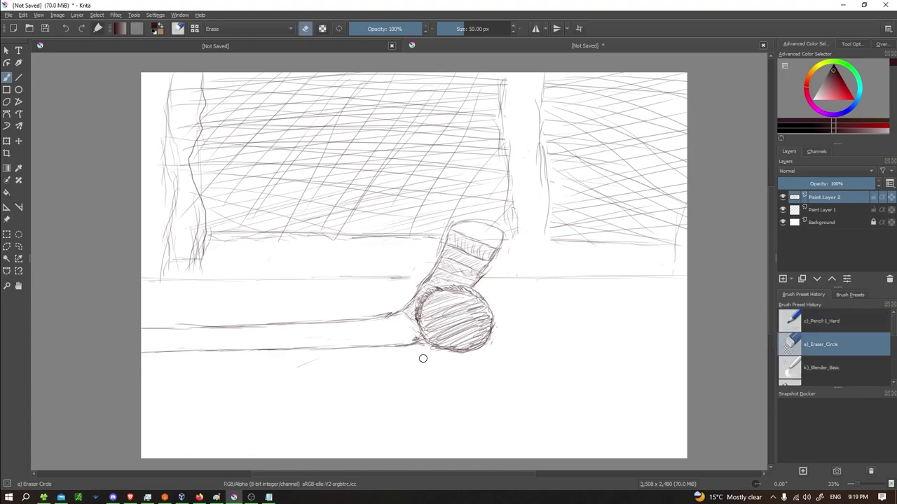